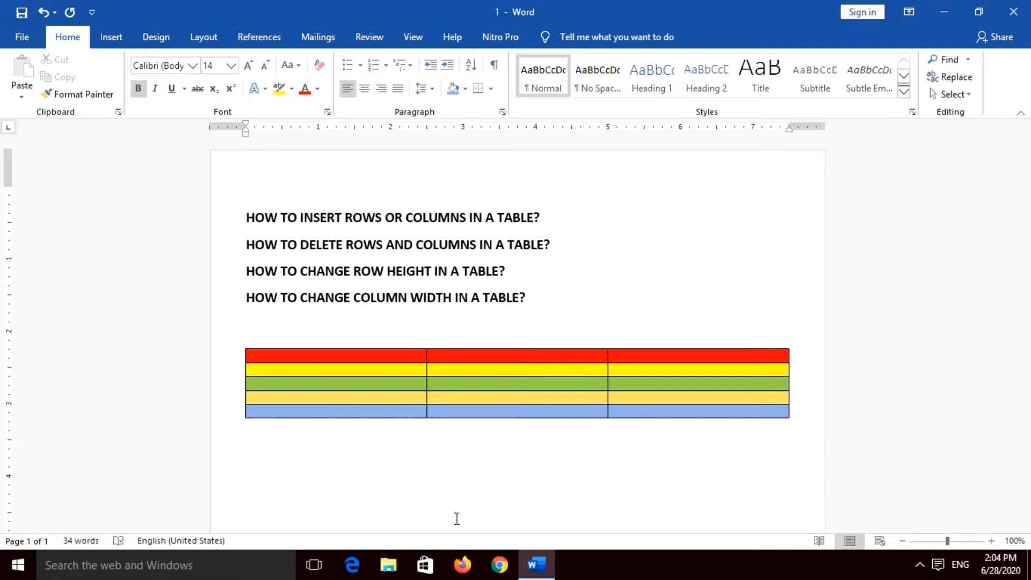
Step: Delete the existing five-row, three-column coloured table below the headings
{"action": "left_click", "coordinate": [240, 344]}
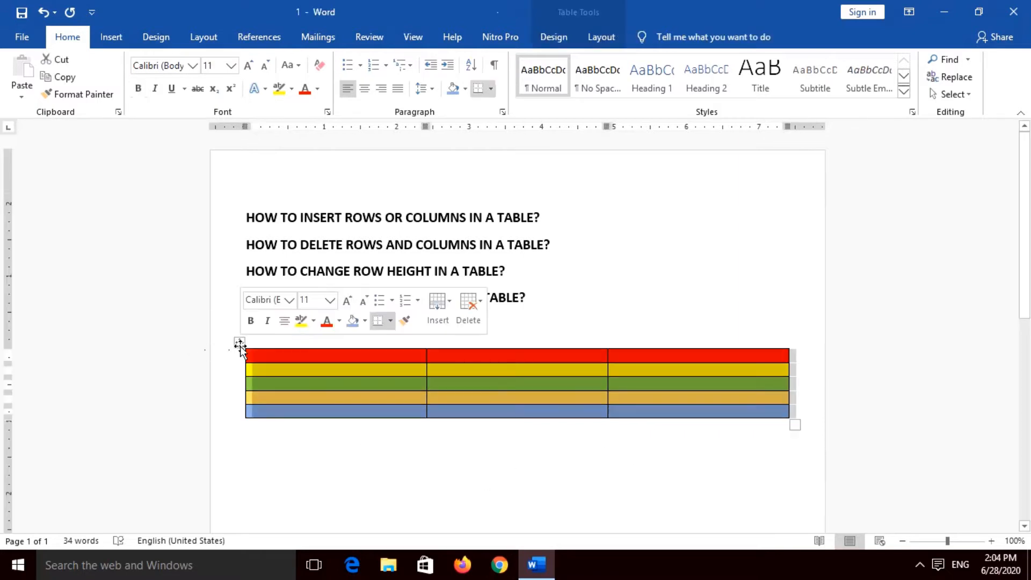
{"action": "left_click", "coordinate": [240, 345]}
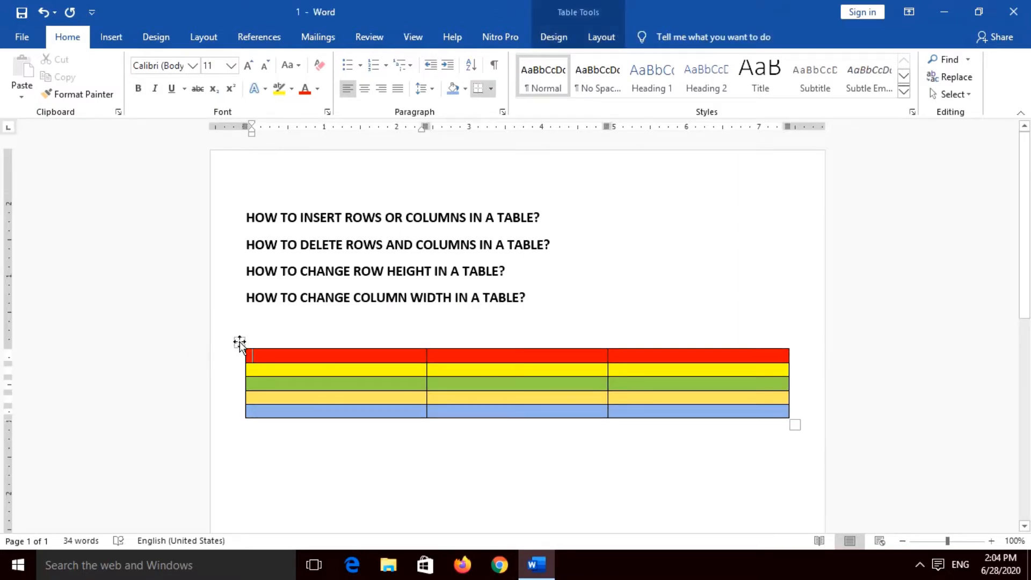
{"action": "key", "text": "Return"}
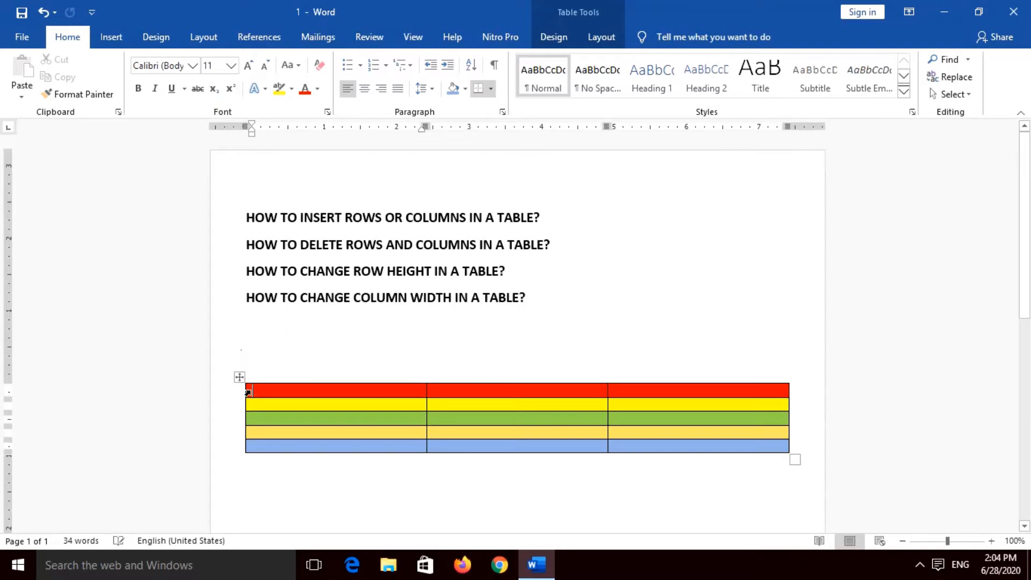
{"action": "mouse_move", "coordinate": [239, 378]}
{"action": "left_mouse_down"}
{"action": "mouse_move", "coordinate": [288, 392]}
{"action": "mouse_move", "coordinate": [240, 376]}
{"action": "left_mouse_up"}
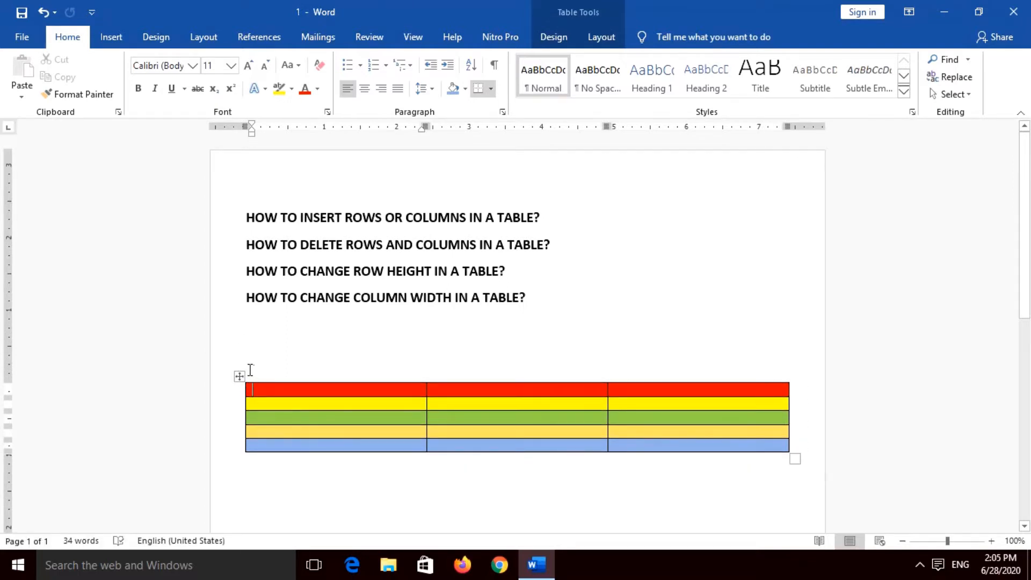
{"action": "key", "text": "Up"}
{"action": "left_click_drag", "start_coordinate": [552, 457], "coordinate": [231, 372]}
{"action": "left_click", "coordinate": [228, 375]}
{"action": "left_click", "coordinate": [240, 377]}
{"action": "right_click", "coordinate": [240, 376]}
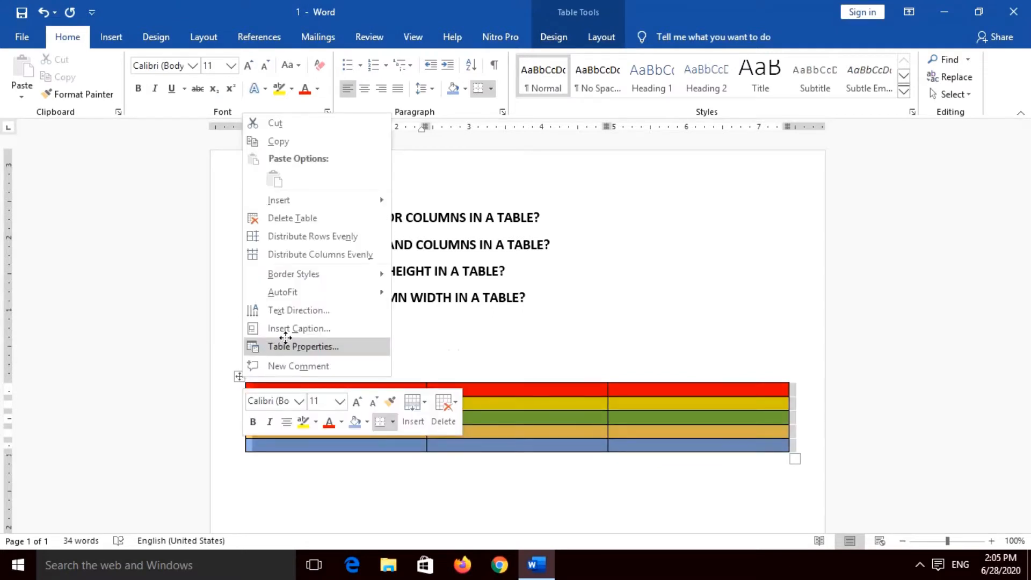
{"action": "left_click", "coordinate": [299, 219]}
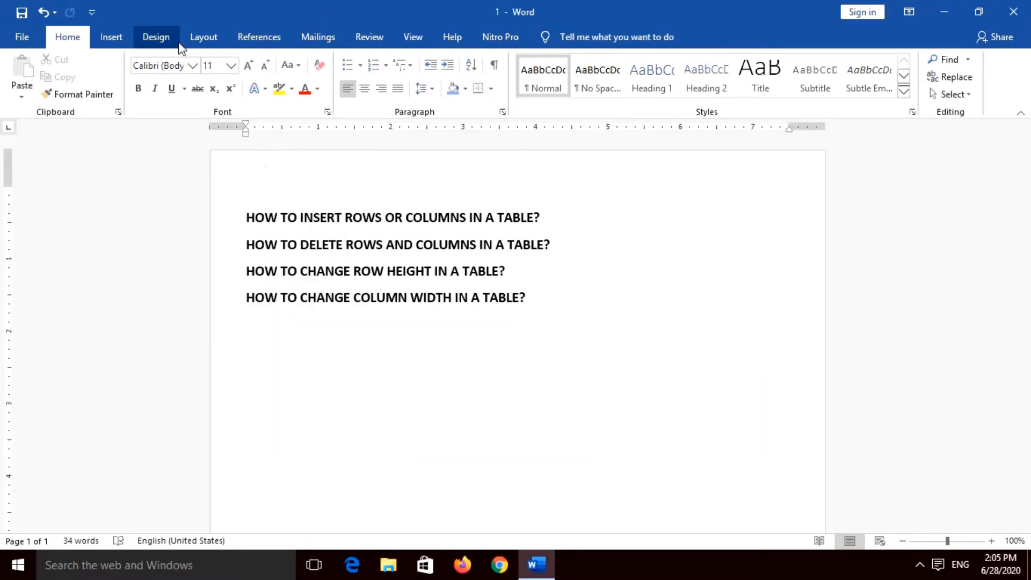
Step: Insert a table with 4 columns and 5 rows below the headings
{"action": "left_click", "coordinate": [112, 39]}
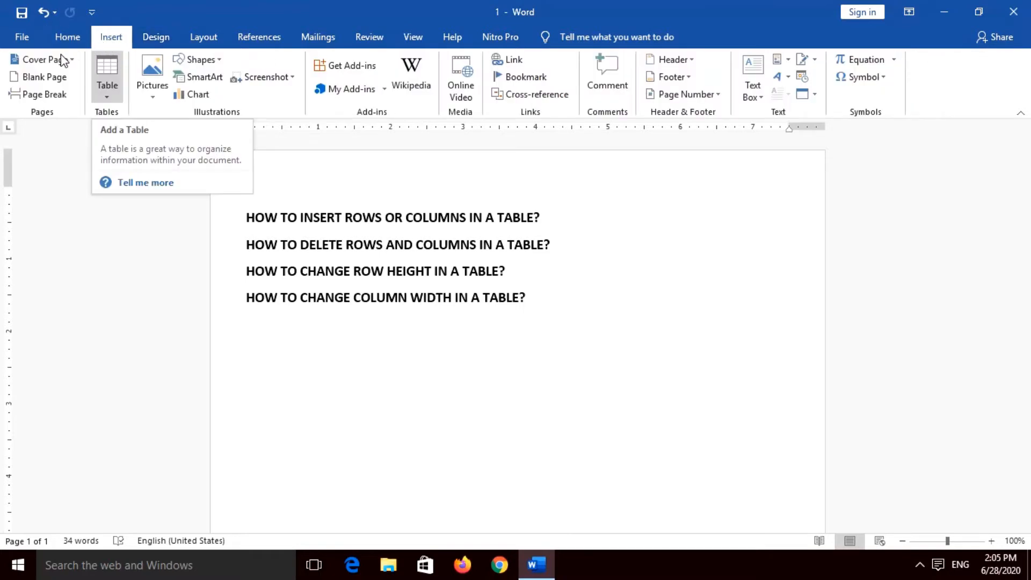
{"action": "left_click", "coordinate": [108, 98]}
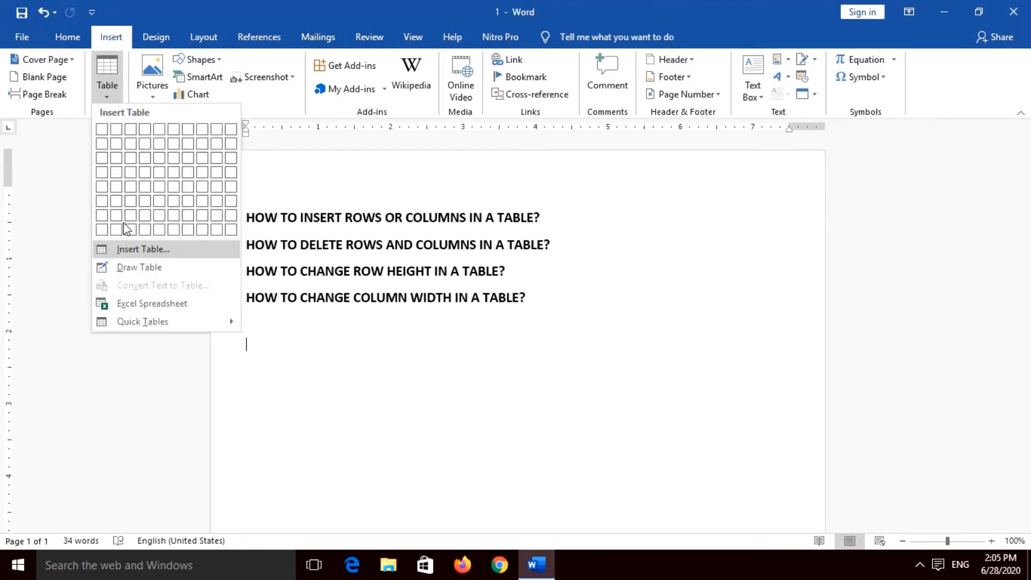
{"action": "left_click", "coordinate": [145, 252]}
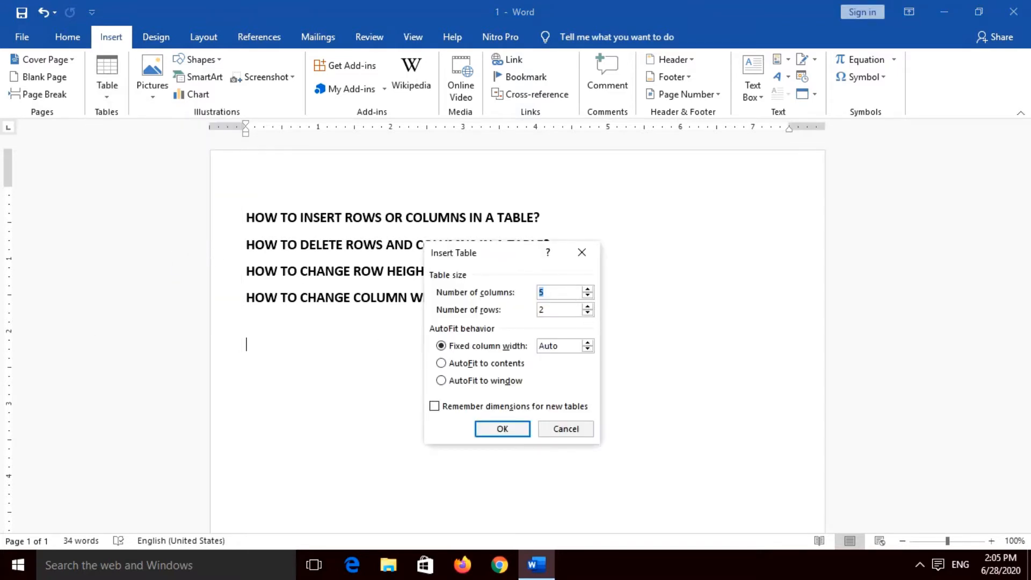
{"action": "type", "text": "4"}
{"action": "key", "text": "Tab"}
{"action": "type", "text": "5"}
{"action": "left_click", "coordinate": [501, 430]}
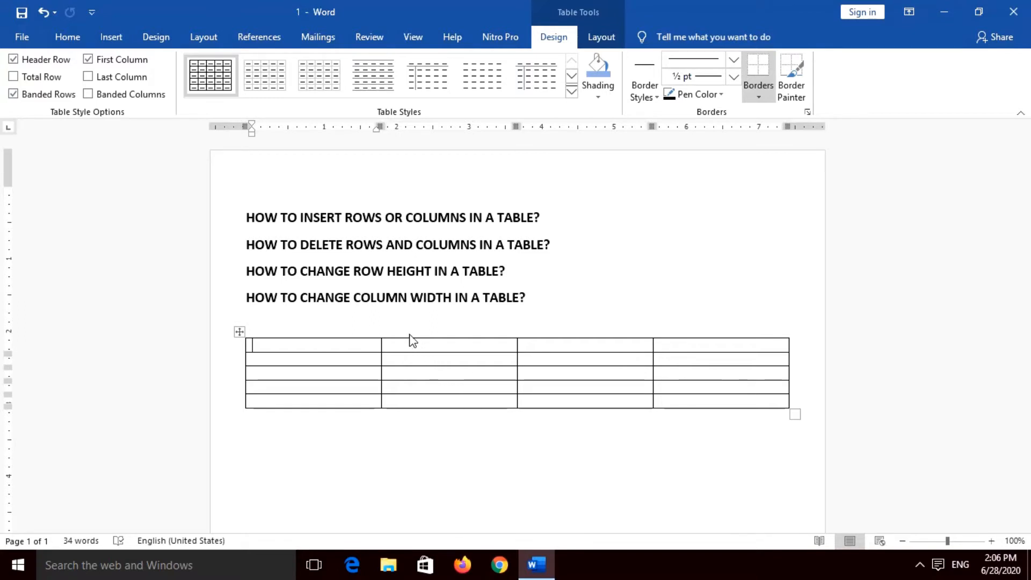
Step: Shade the table's first row with standard dark red and its second row with standard yellow
{"action": "left_click_drag", "start_coordinate": [357, 340], "coordinate": [672, 342]}
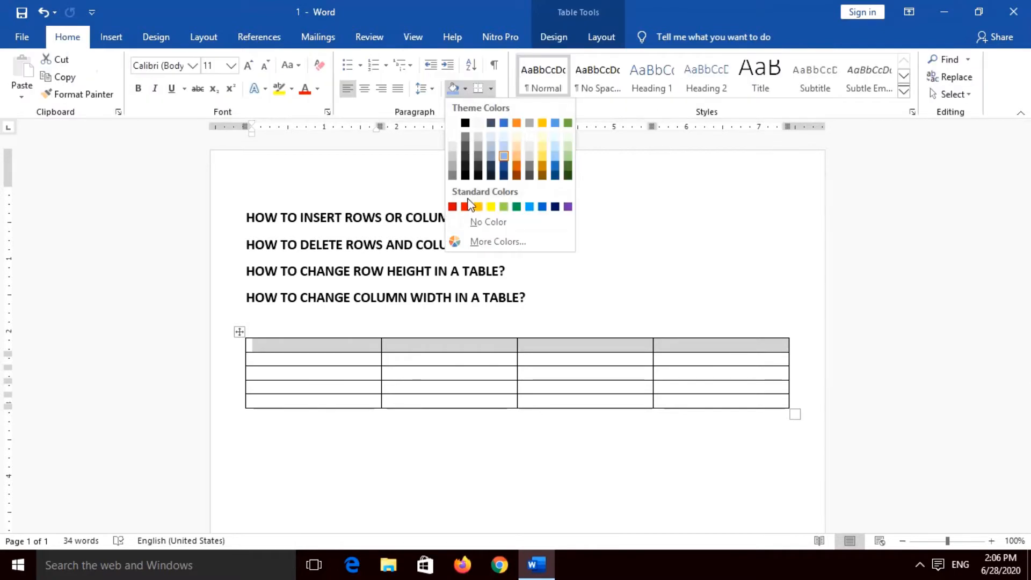
{"action": "left_click", "coordinate": [454, 207]}
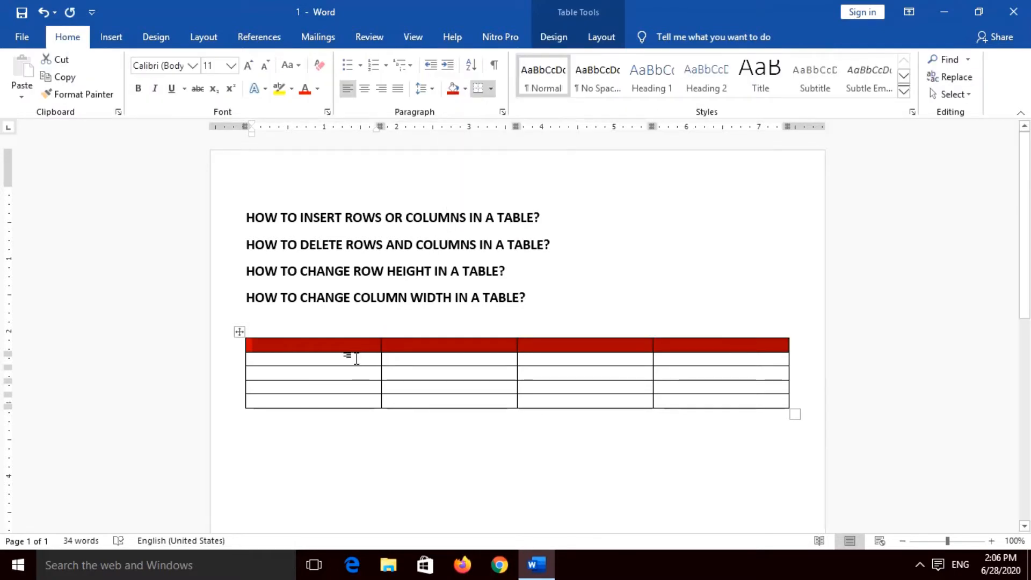
{"action": "left_click_drag", "start_coordinate": [350, 355], "coordinate": [686, 361]}
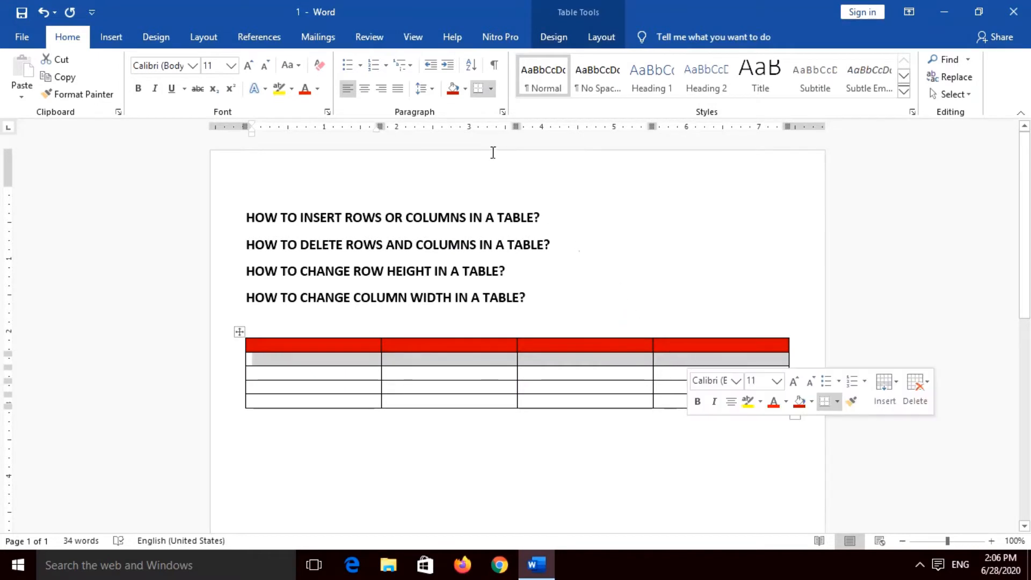
{"action": "left_click", "coordinate": [465, 89]}
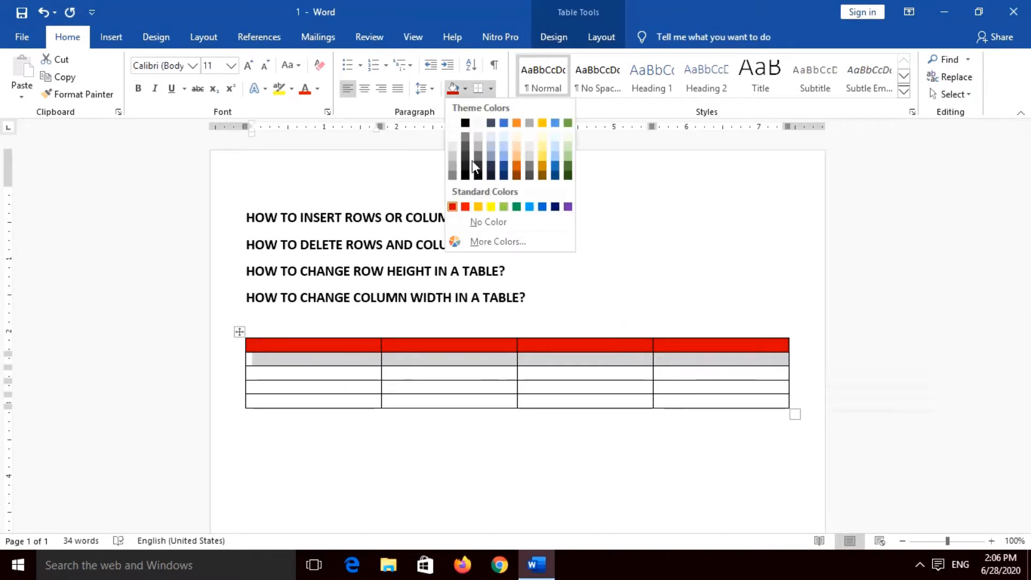
{"action": "left_click", "coordinate": [491, 207]}
Step: Shade the table's third row with standard green and its fourth row with standard dark blue
{"action": "left_click", "coordinate": [357, 376]}
{"action": "mouse_move", "coordinate": [356, 374]}
{"action": "left_mouse_down"}
{"action": "mouse_move", "coordinate": [600, 395]}
{"action": "mouse_move", "coordinate": [670, 378]}
{"action": "left_mouse_up"}
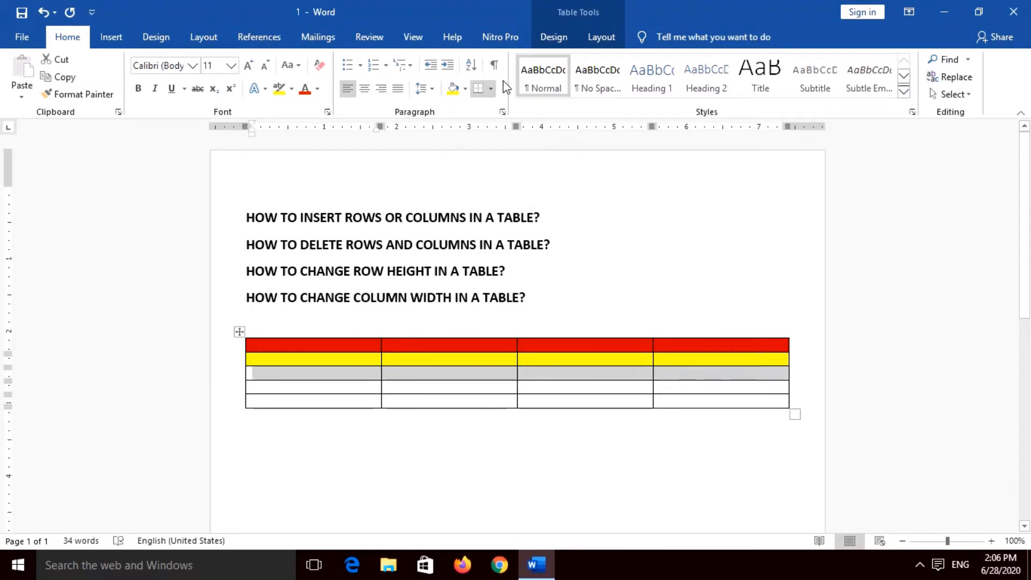
{"action": "left_click", "coordinate": [466, 89]}
{"action": "left_click", "coordinate": [517, 207]}
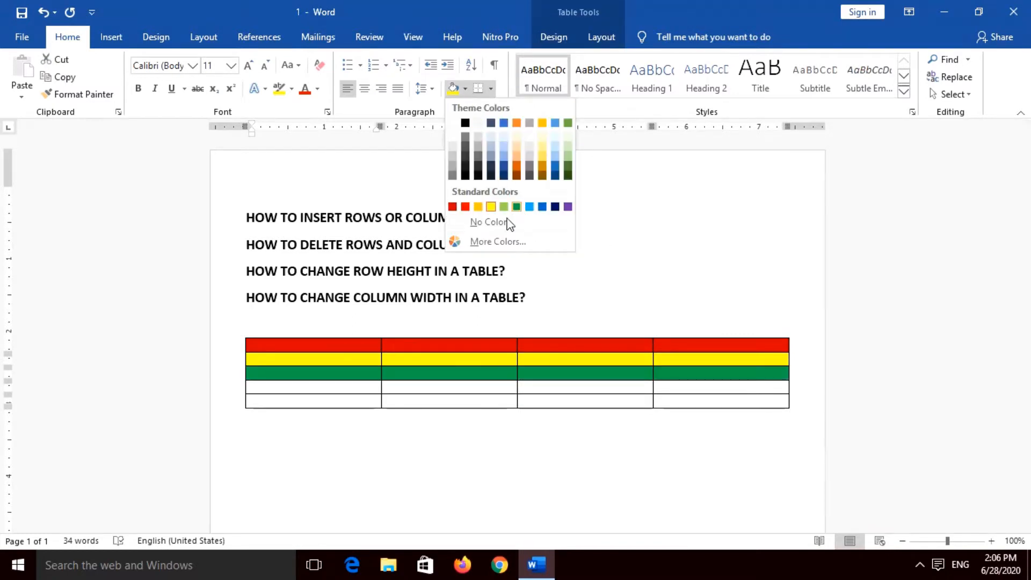
{"action": "left_click_drag", "start_coordinate": [341, 385], "coordinate": [682, 381]}
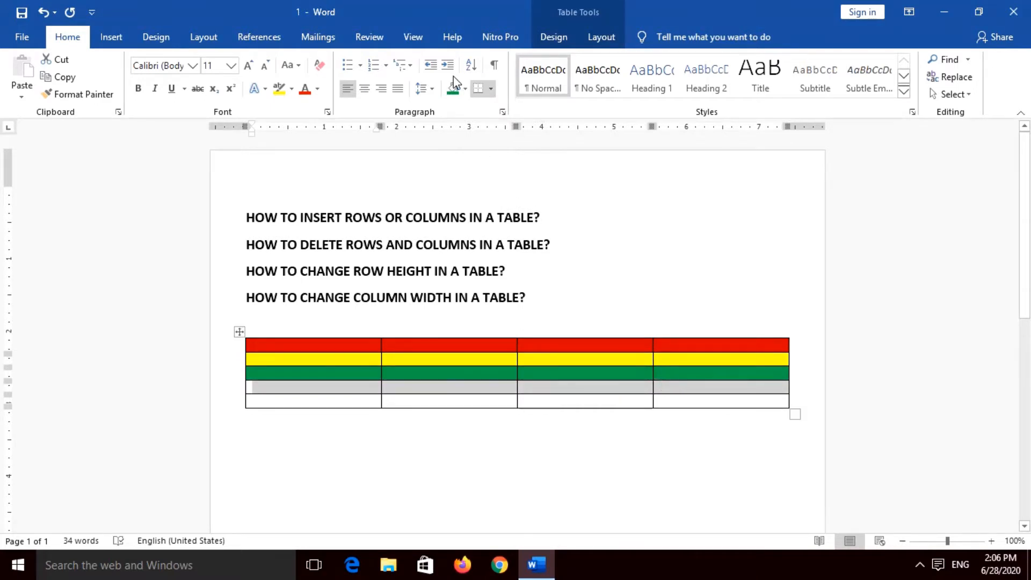
{"action": "left_click", "coordinate": [464, 88]}
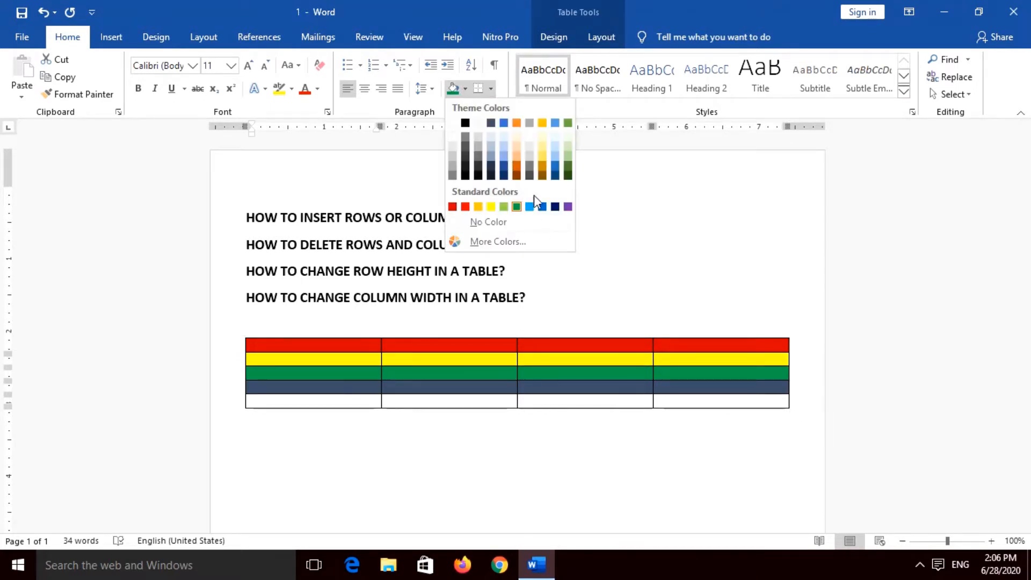
{"action": "left_click", "coordinate": [554, 207]}
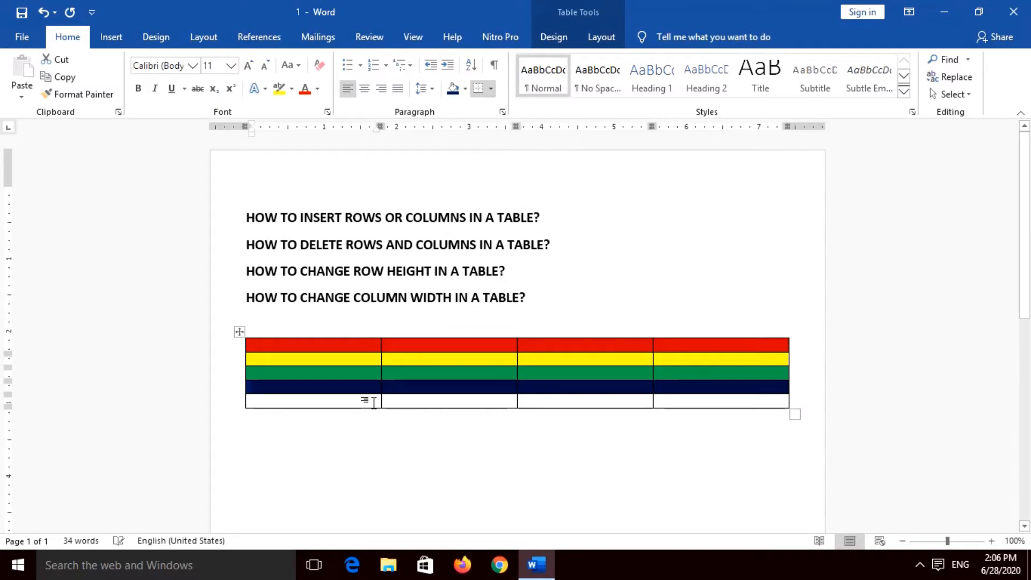
Step: Shade the table's last row with the darker olive-green theme color and deselect it
{"action": "left_click_drag", "start_coordinate": [374, 403], "coordinate": [674, 410]}
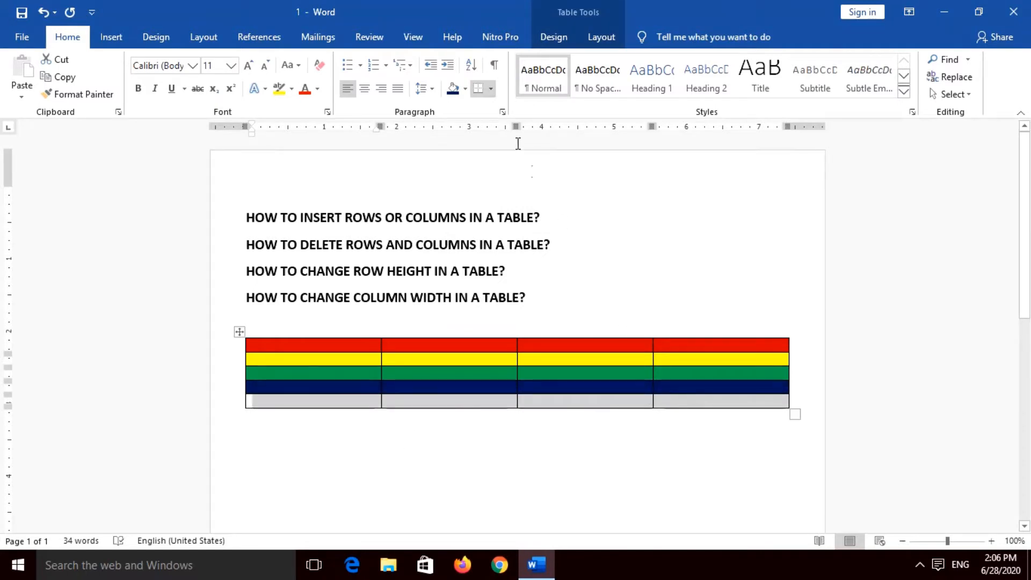
{"action": "left_click", "coordinate": [466, 90]}
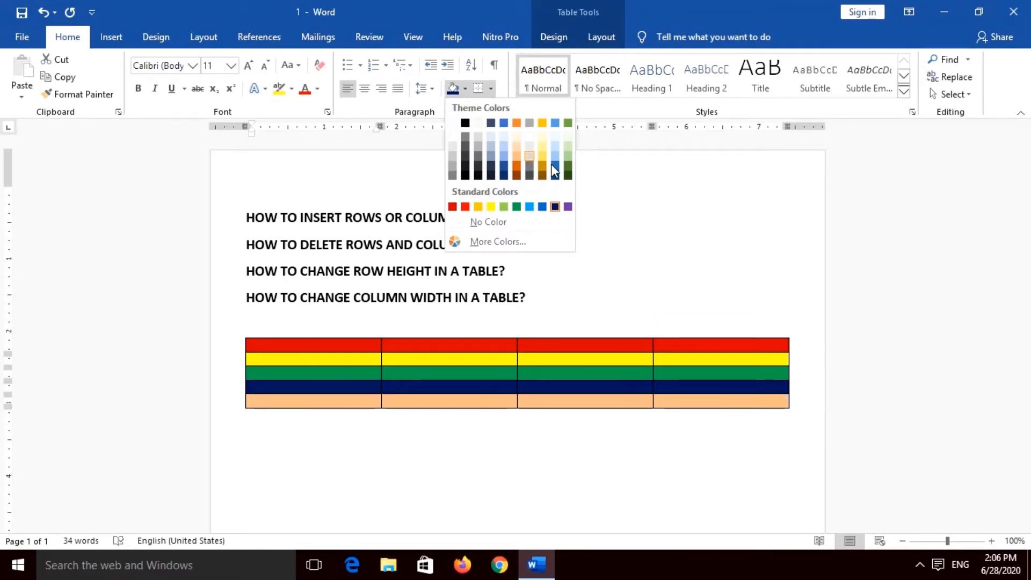
{"action": "left_click", "coordinate": [569, 171]}
{"action": "left_click", "coordinate": [657, 242]}
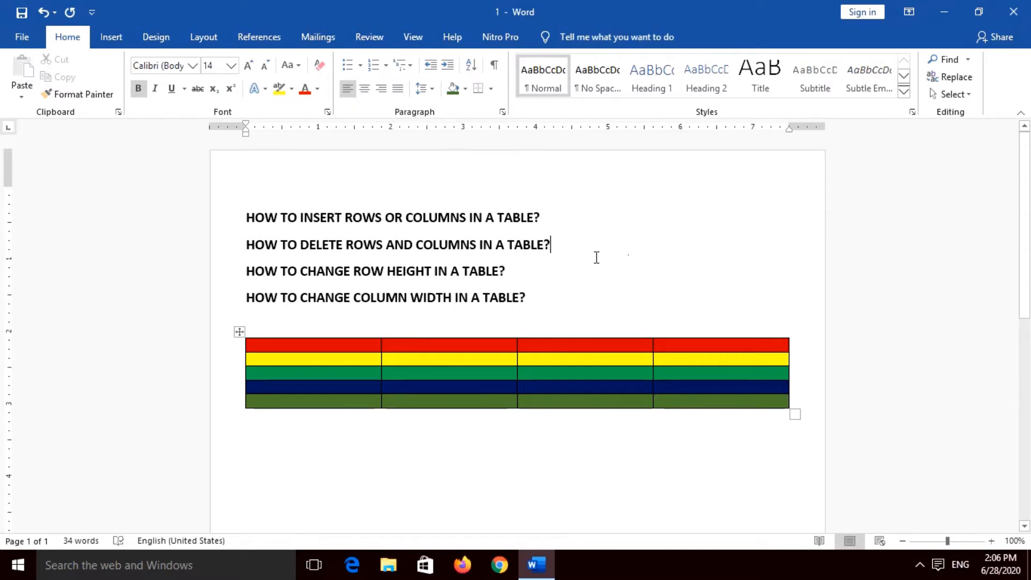
Step: Insert a new row directly above the green third row of the table
{"action": "left_click", "coordinate": [348, 361]}
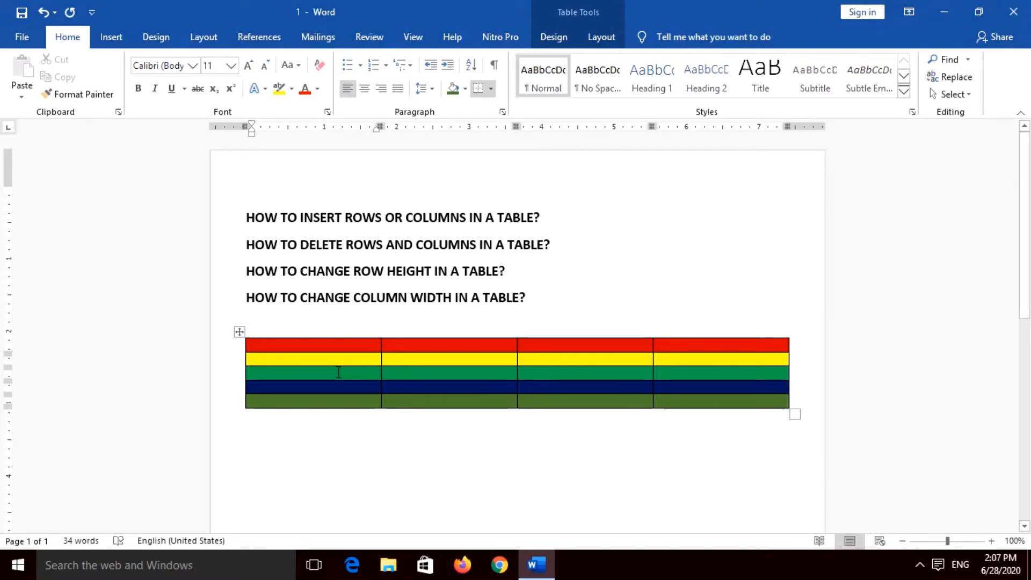
{"action": "left_click", "coordinate": [282, 374]}
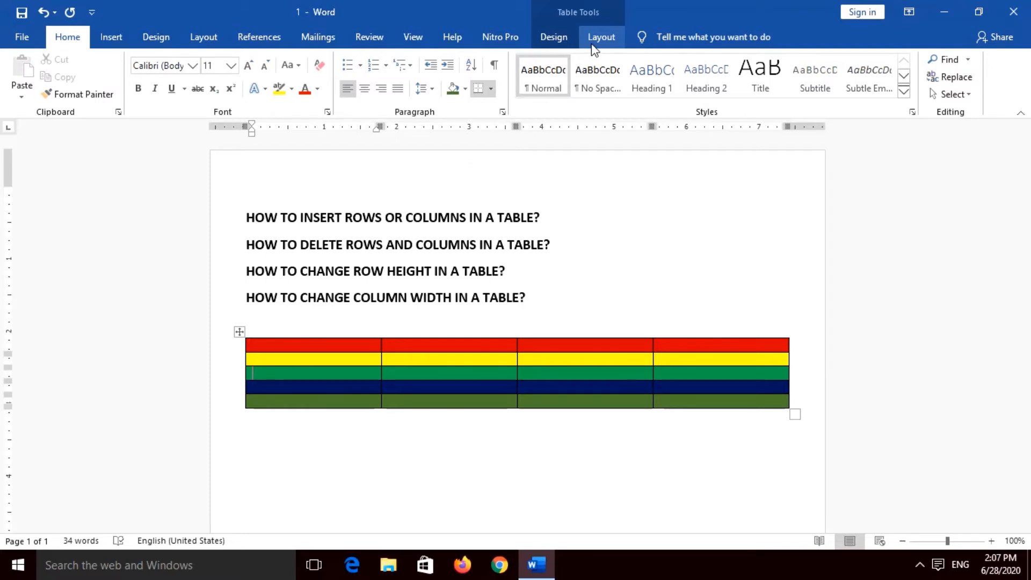
{"action": "left_click", "coordinate": [608, 43]}
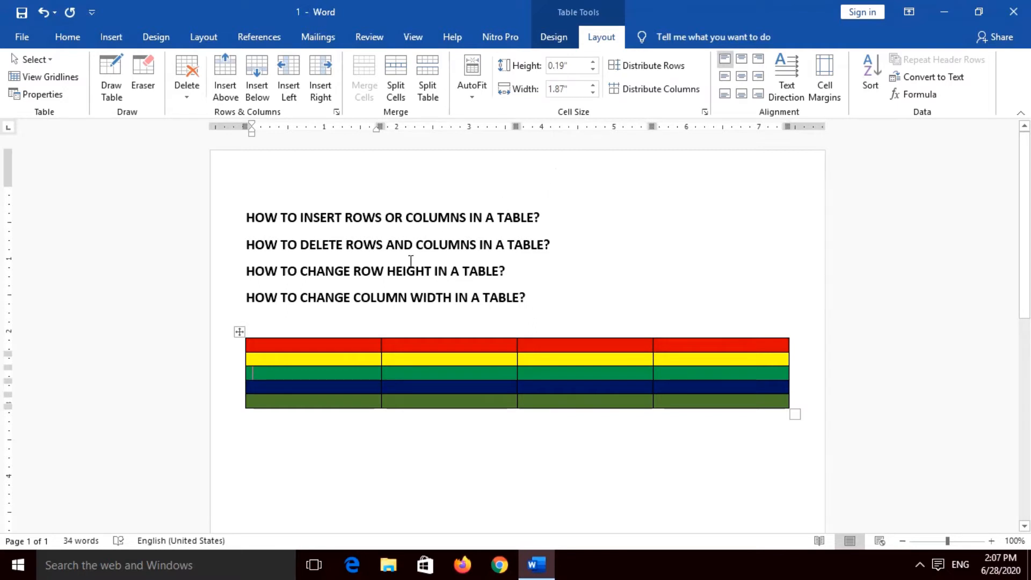
{"action": "left_click", "coordinate": [264, 373]}
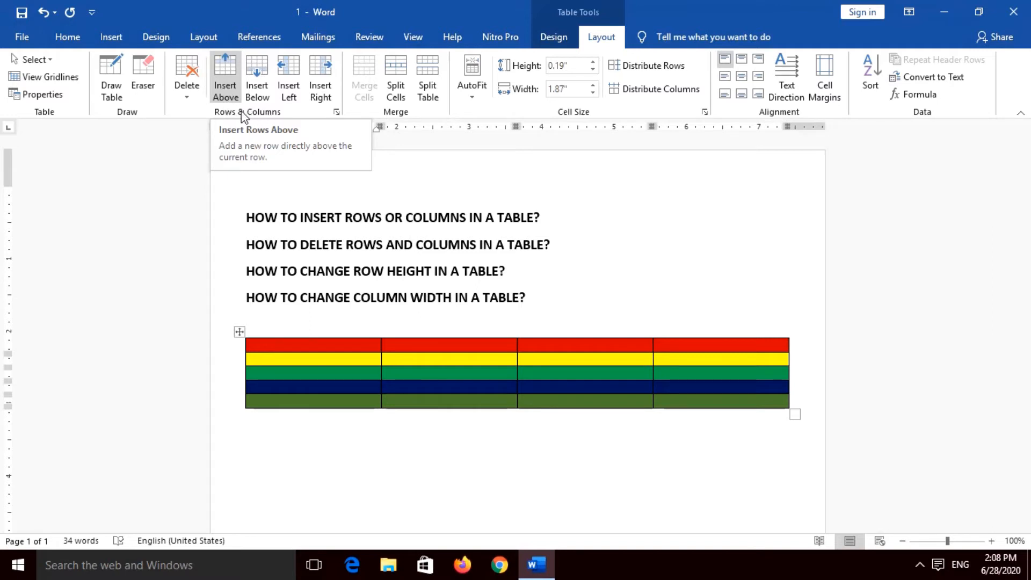
{"action": "left_click", "coordinate": [225, 70]}
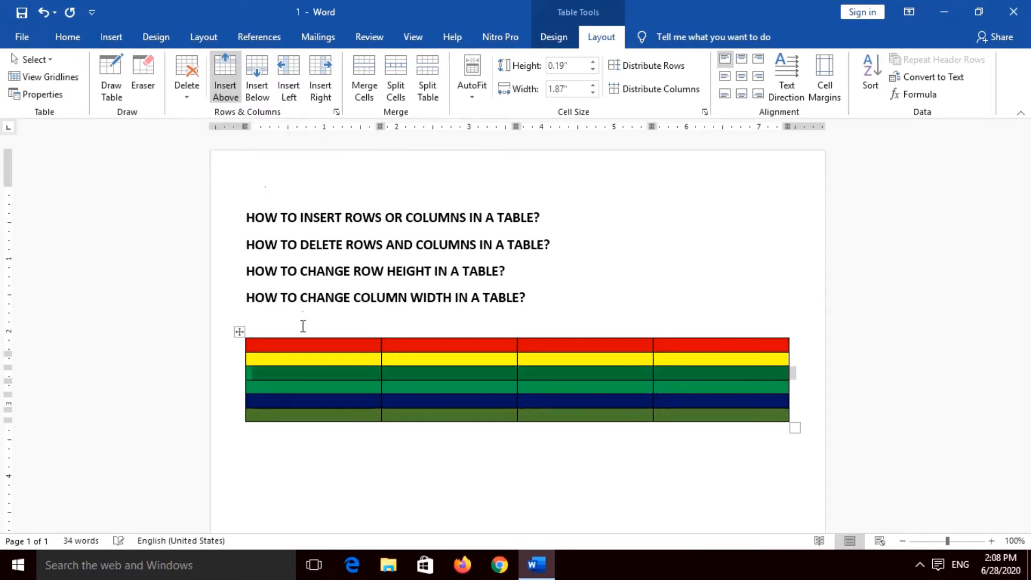
{"action": "left_click", "coordinate": [312, 369]}
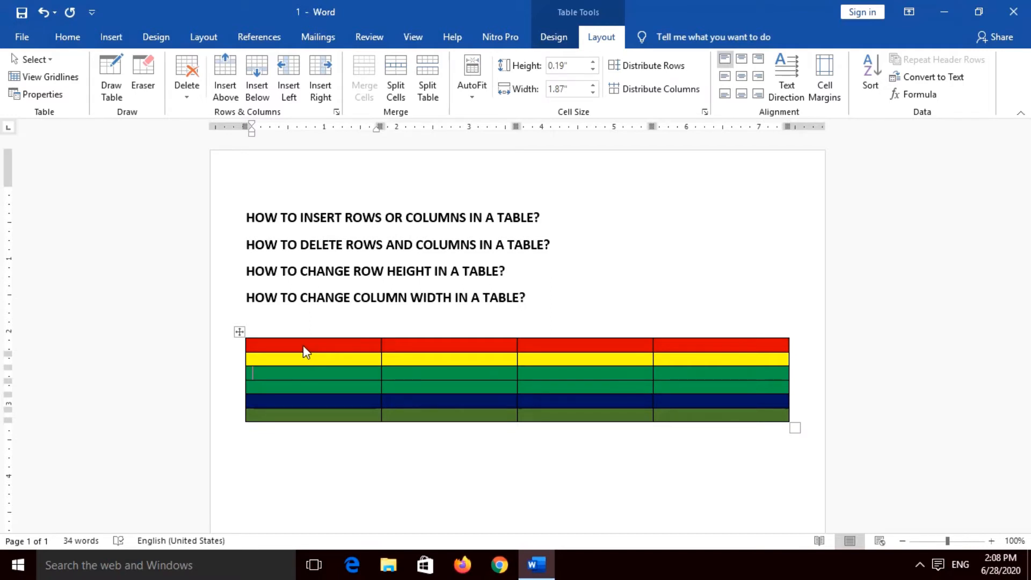
Step: Insert a new row directly below the red first row, between the red and yellow rows
{"action": "left_click", "coordinate": [305, 345]}
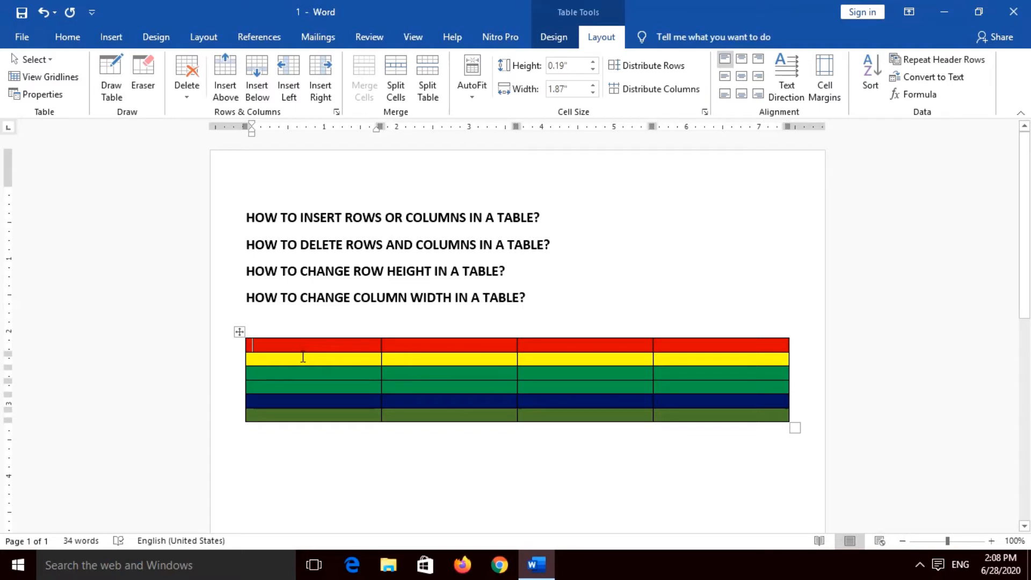
{"action": "left_click", "coordinate": [303, 358]}
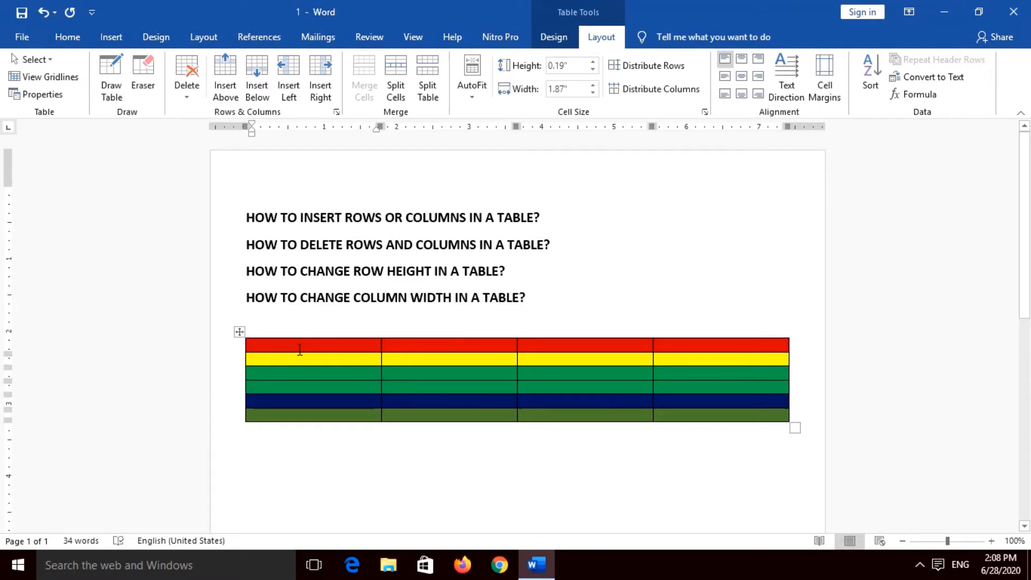
{"action": "left_click", "coordinate": [299, 345]}
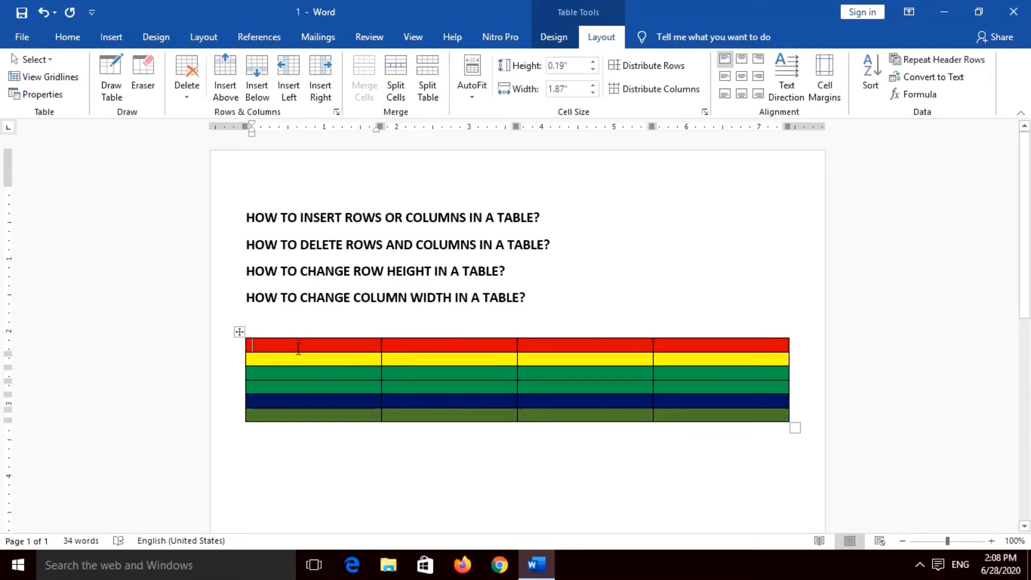
{"action": "left_click", "coordinate": [297, 359]}
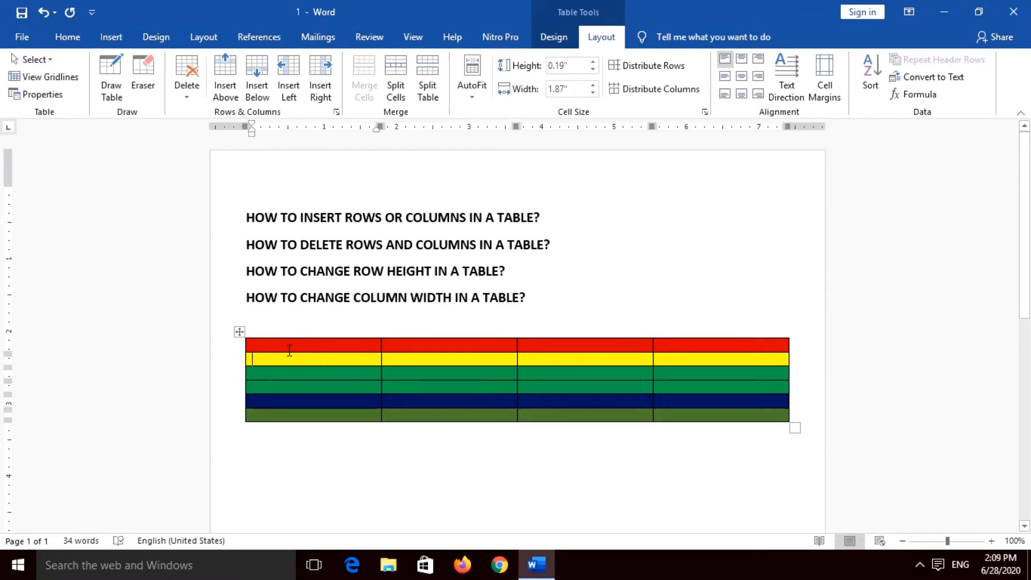
{"action": "left_click", "coordinate": [285, 345]}
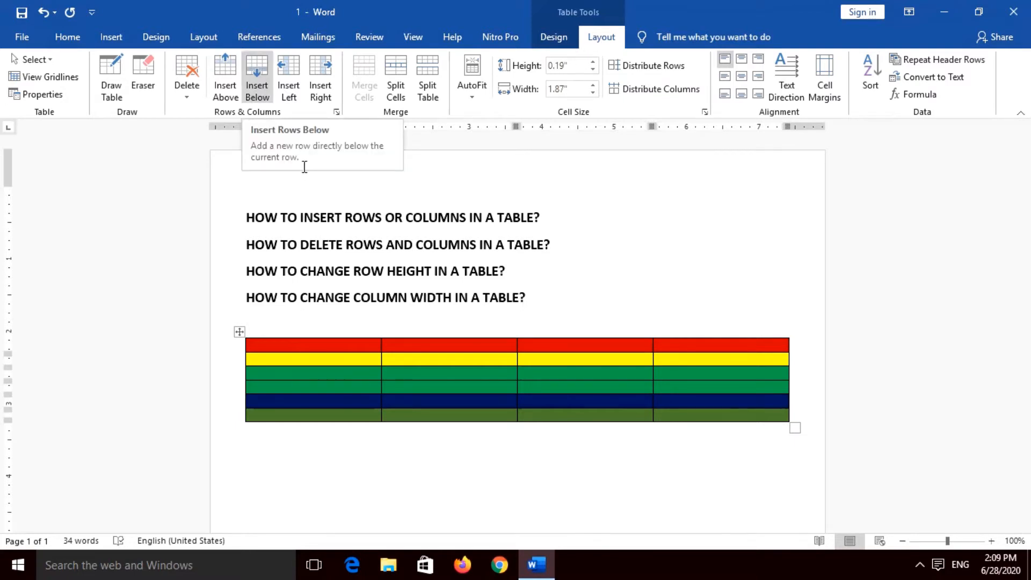
{"action": "left_click", "coordinate": [256, 75]}
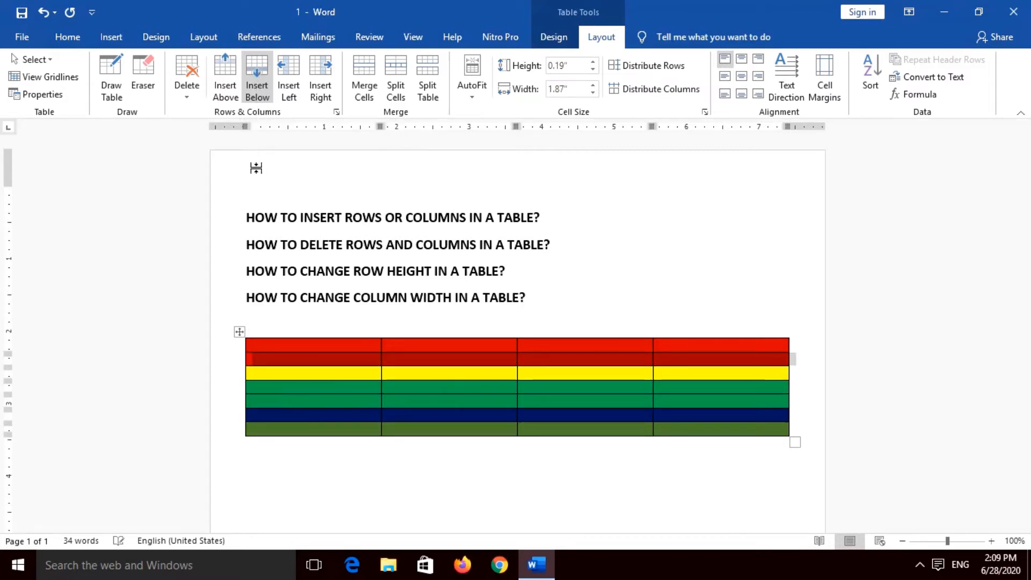
{"action": "left_click", "coordinate": [283, 357]}
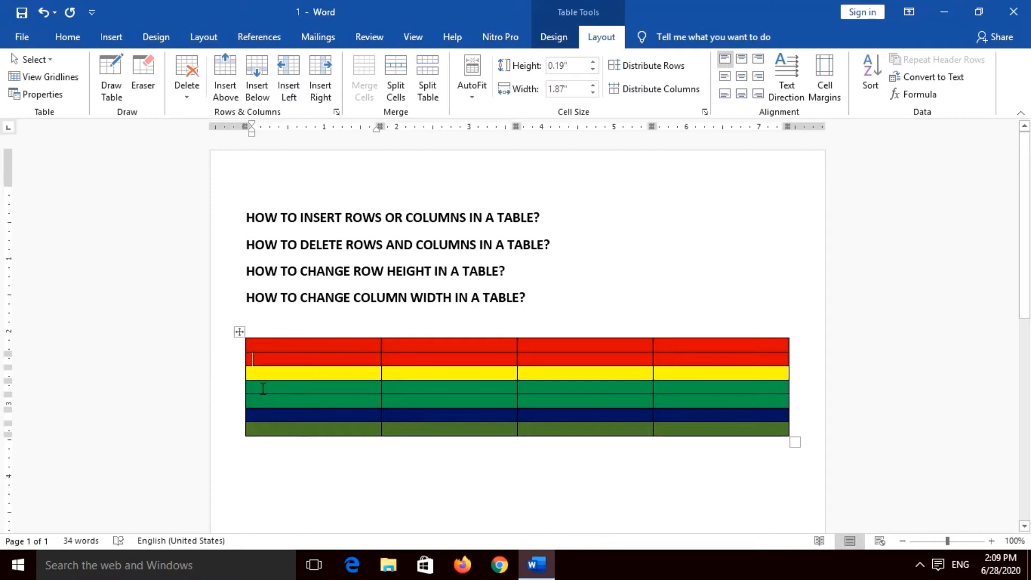
Step: Insert a new row directly below the yellow row of the table
{"action": "left_click", "coordinate": [259, 373]}
{"action": "right_click", "coordinate": [260, 372]}
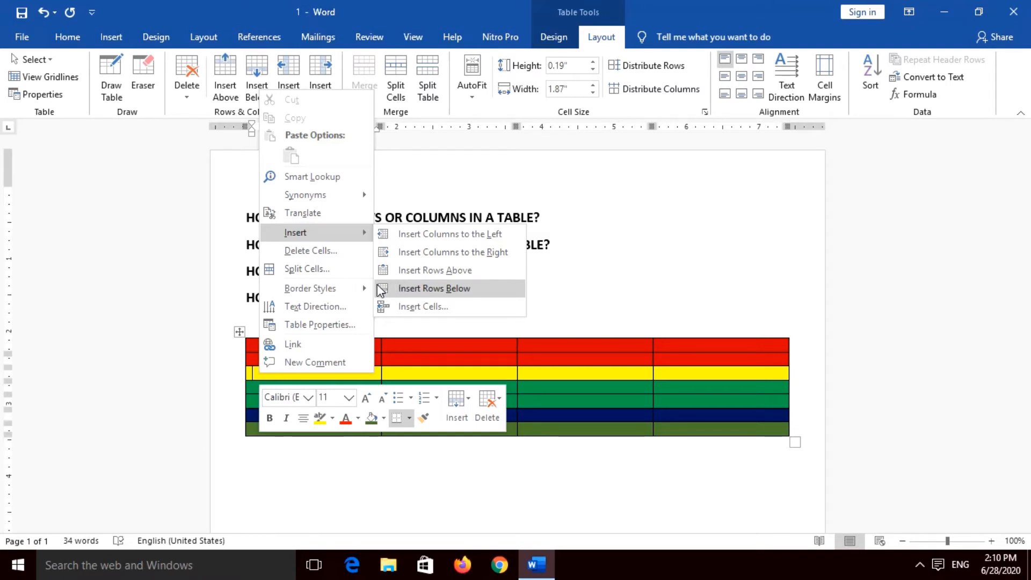
{"action": "left_click", "coordinate": [264, 379]}
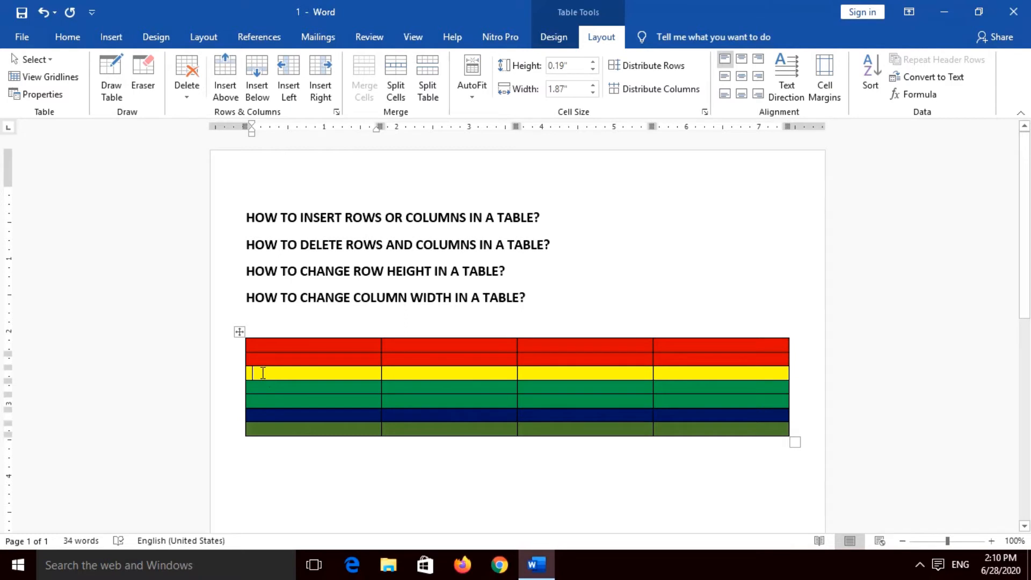
{"action": "right_click", "coordinate": [263, 372]}
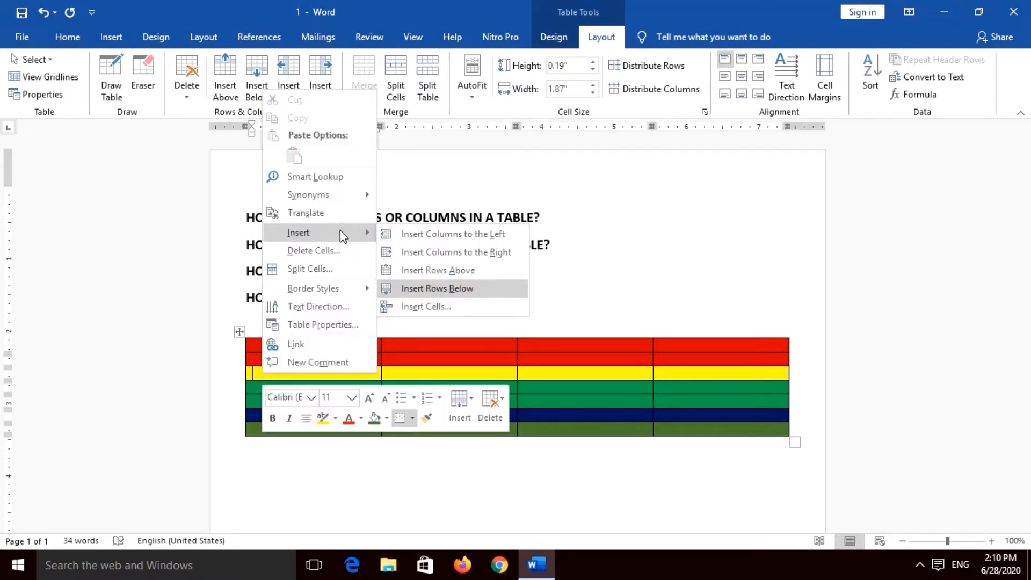
{"action": "left_click", "coordinate": [427, 289]}
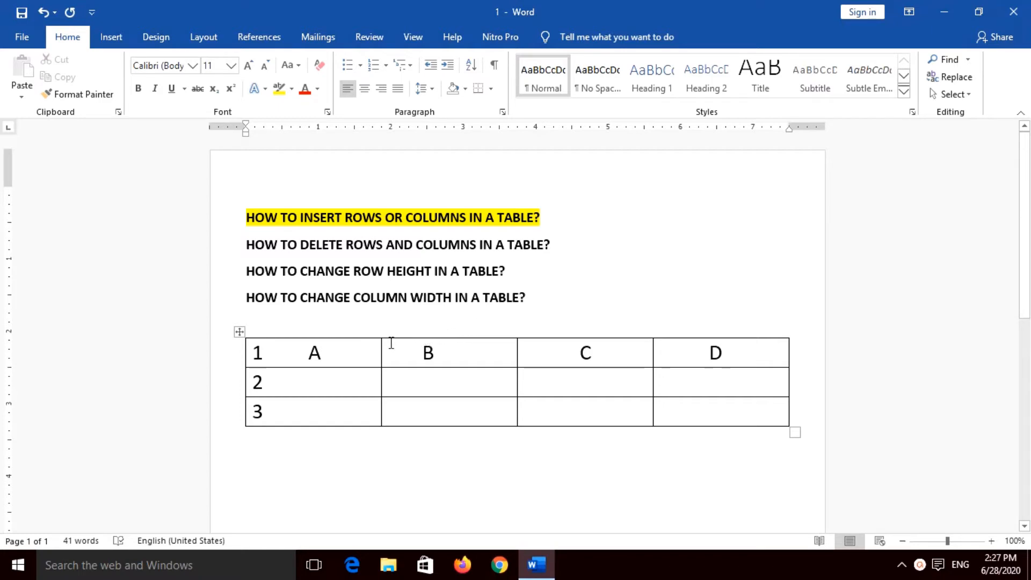
Step: Select the table's lettered columns in turn to review columns A to D, and clear the selection
{"action": "mouse_move", "coordinate": [369, 352]}
{"action": "left_mouse_down"}
{"action": "mouse_move", "coordinate": [683, 417]}
{"action": "mouse_move", "coordinate": [661, 409]}
{"action": "left_mouse_up"}
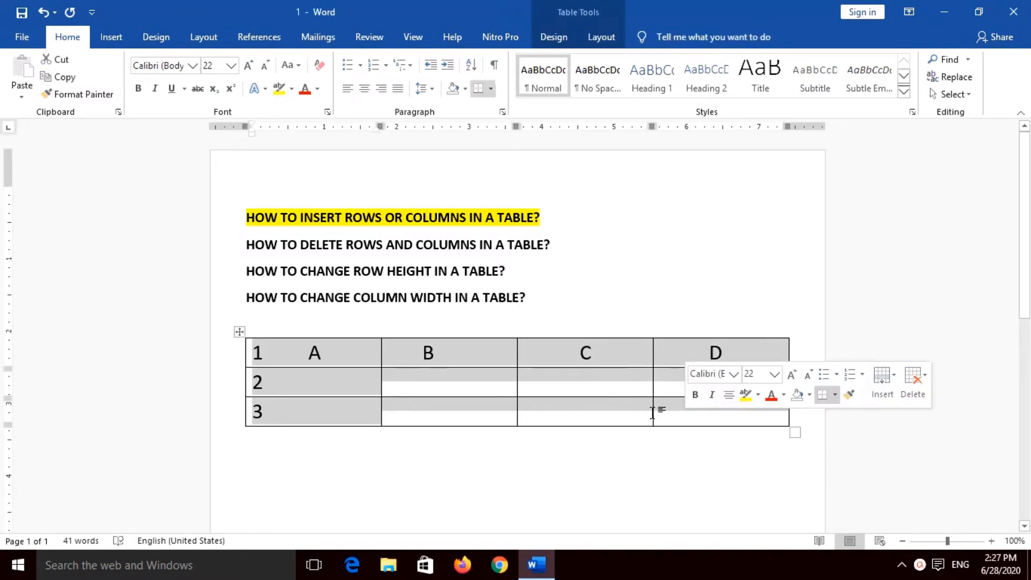
{"action": "left_click", "coordinate": [551, 376]}
{"action": "left_click_drag", "start_coordinate": [349, 356], "coordinate": [348, 412]}
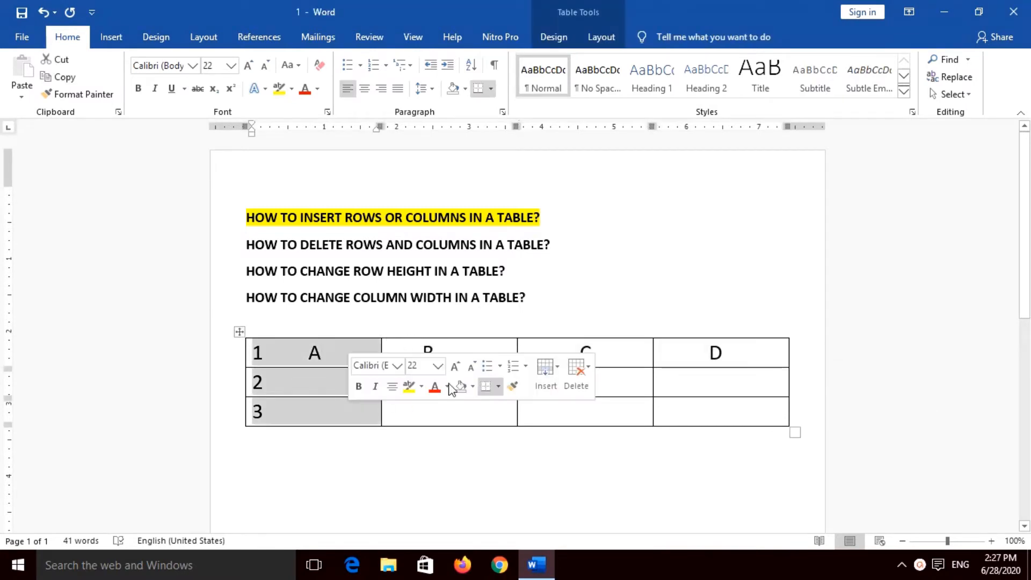
{"action": "left_click", "coordinate": [472, 347]}
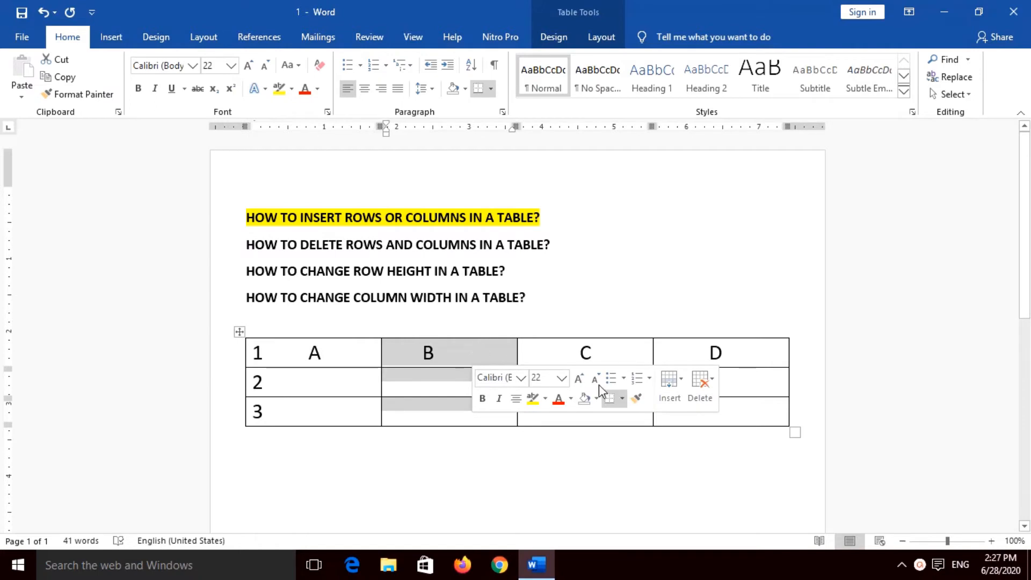
{"action": "left_click", "coordinate": [608, 356]}
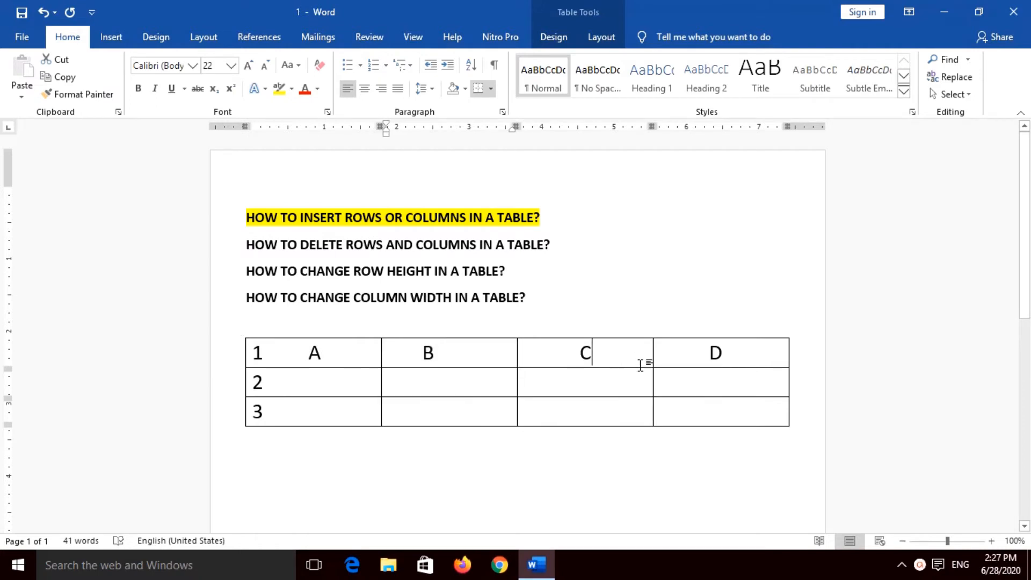
{"action": "left_click", "coordinate": [741, 343]}
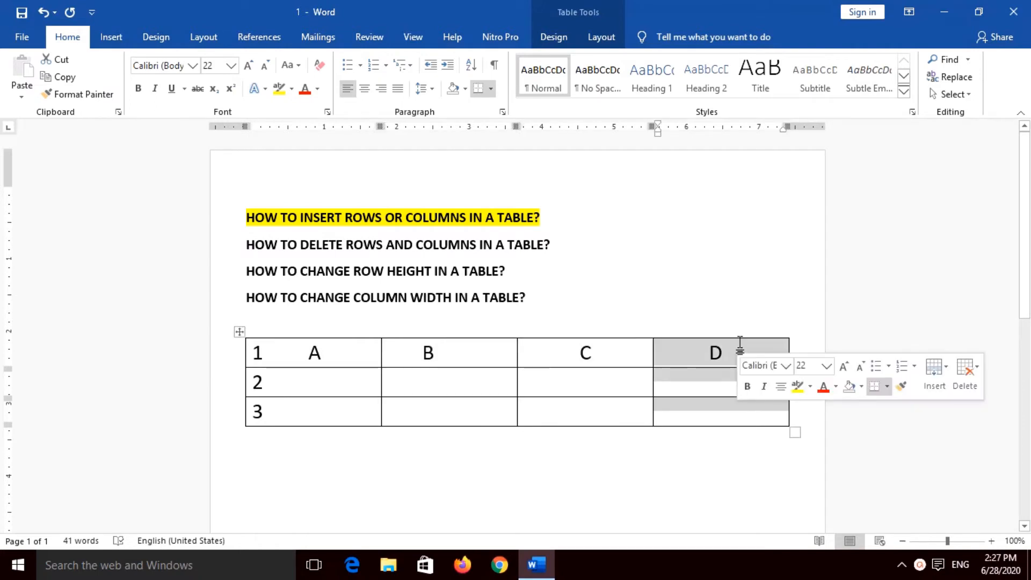
{"action": "left_click", "coordinate": [708, 448]}
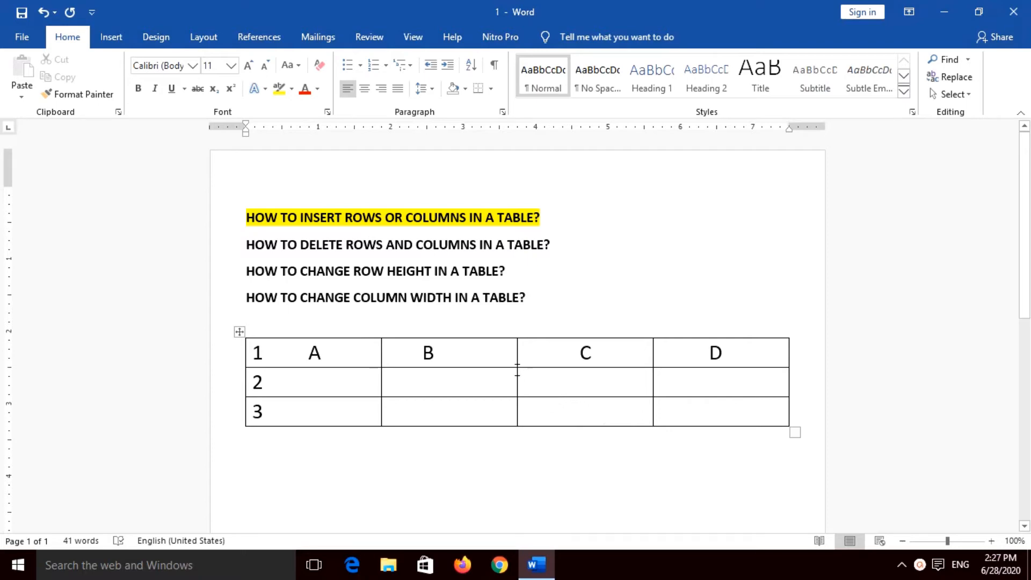
Step: Insert a new column directly to the left of column C, between B and C, and deselect it
{"action": "left_click", "coordinate": [559, 359]}
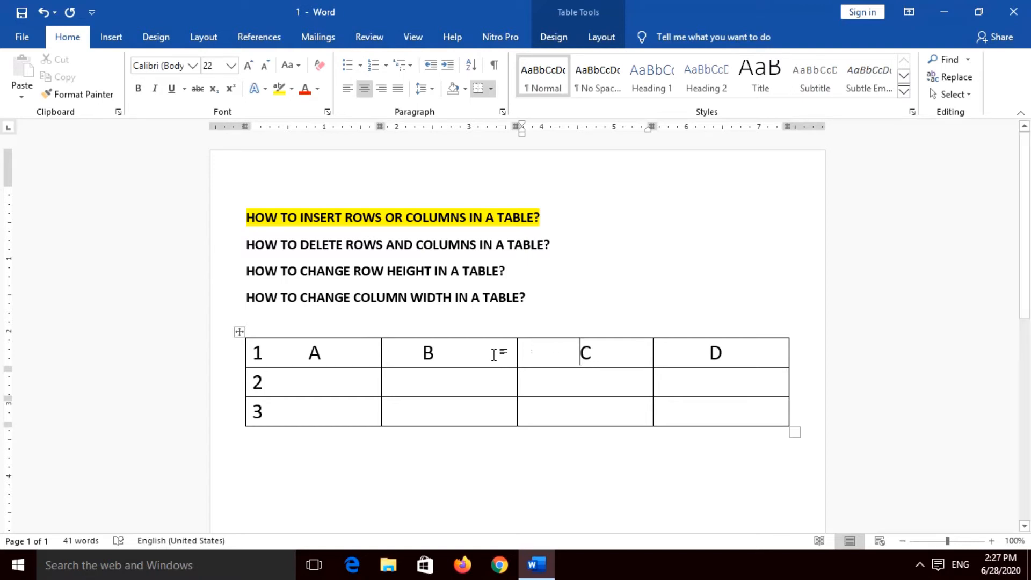
{"action": "left_click", "coordinate": [503, 355]}
{"action": "left_click", "coordinate": [575, 357]}
{"action": "left_click", "coordinate": [607, 35]}
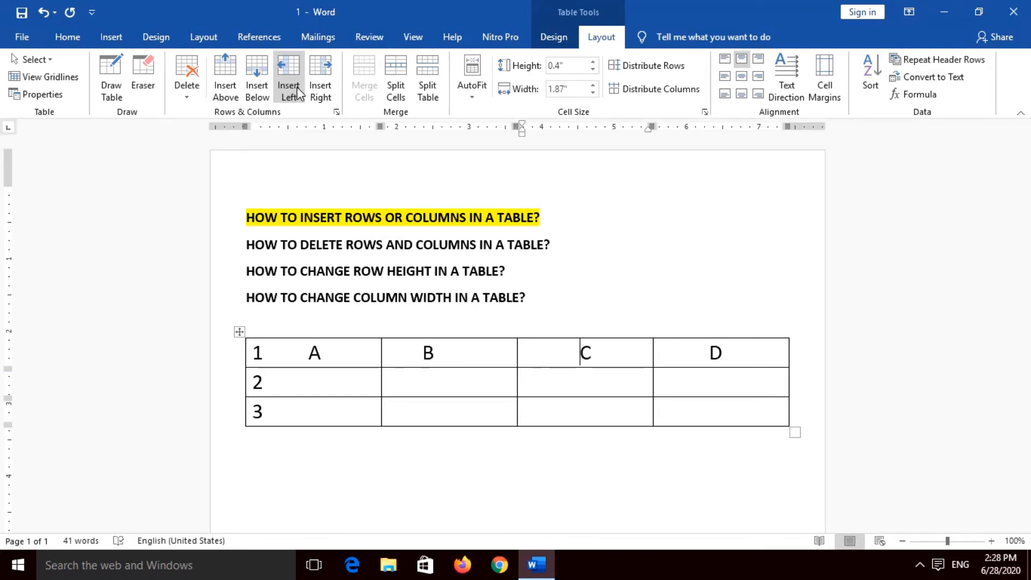
{"action": "left_click", "coordinate": [296, 96]}
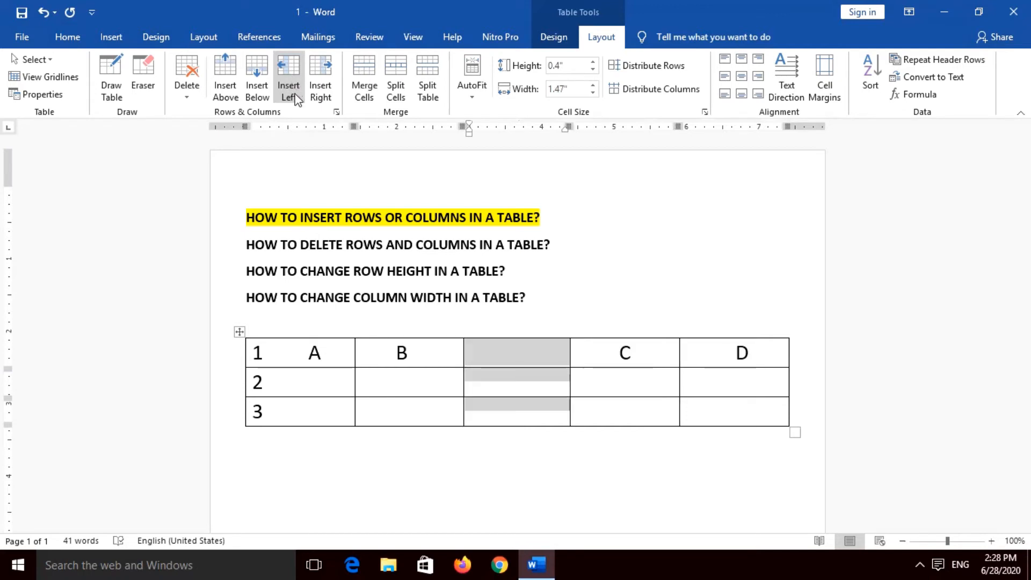
{"action": "left_click", "coordinate": [496, 484]}
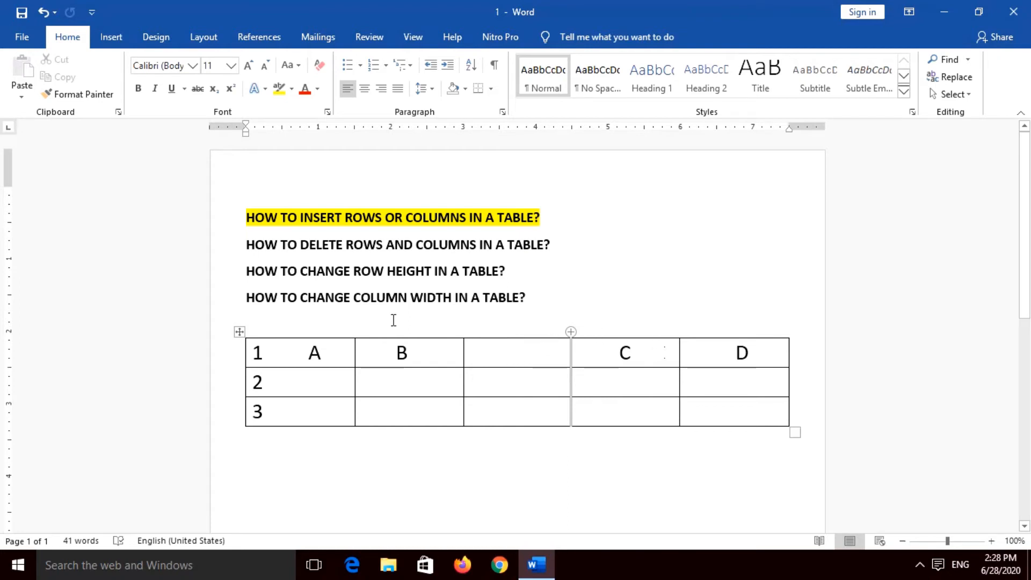
Step: Insert a new column directly to the right of column A, between A and B
{"action": "left_click", "coordinate": [341, 352]}
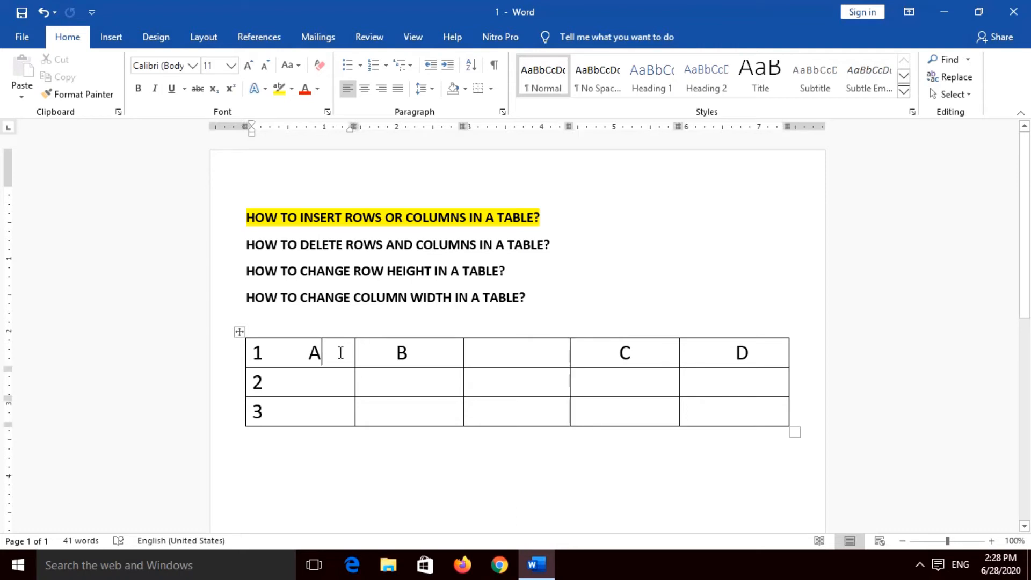
{"action": "left_click_drag", "start_coordinate": [340, 352], "coordinate": [338, 405]}
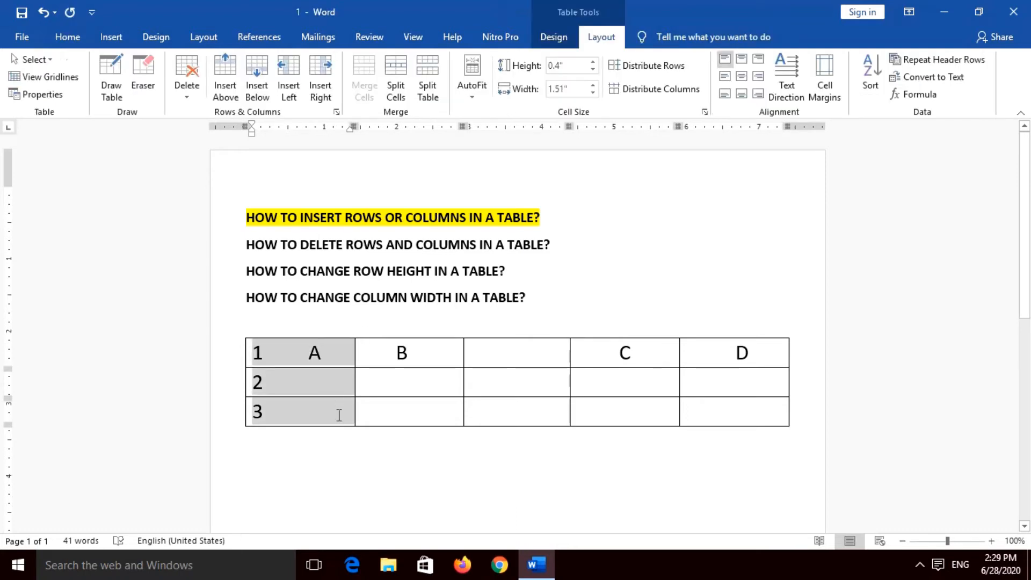
{"action": "left_click", "coordinate": [339, 415]}
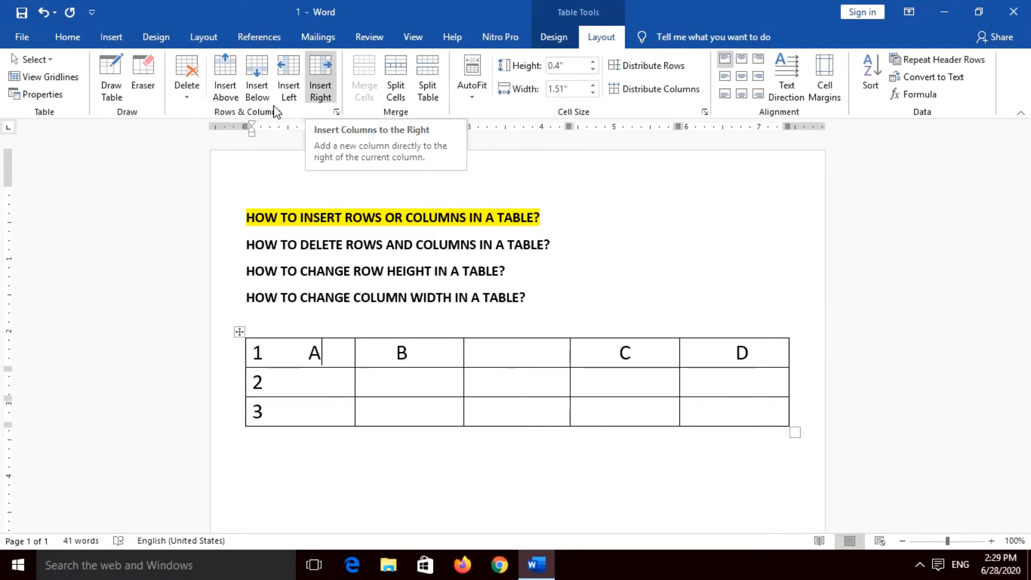
{"action": "left_click", "coordinate": [320, 86]}
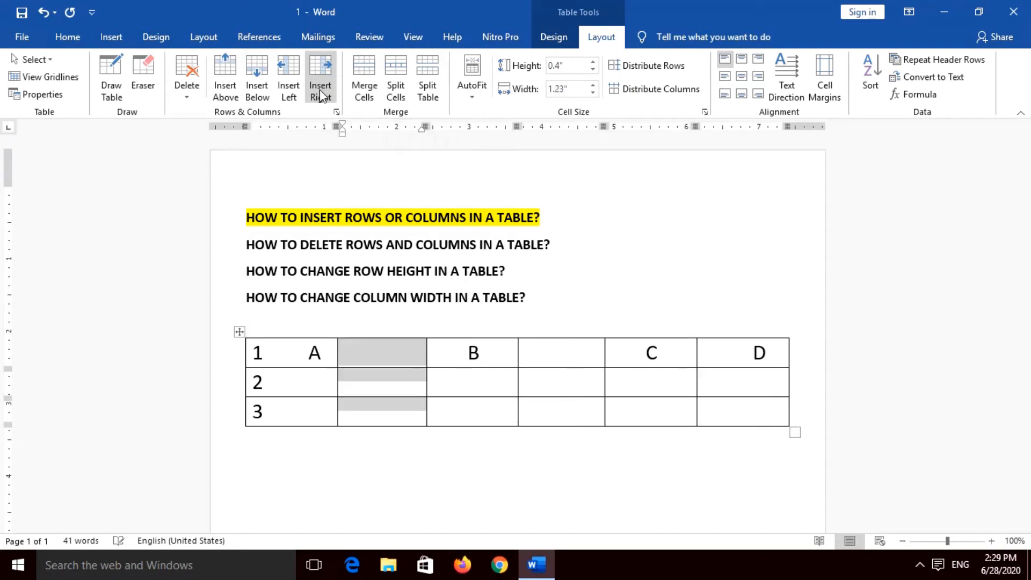
Step: Undo the last two column insertions in the table
{"action": "left_click", "coordinate": [388, 358]}
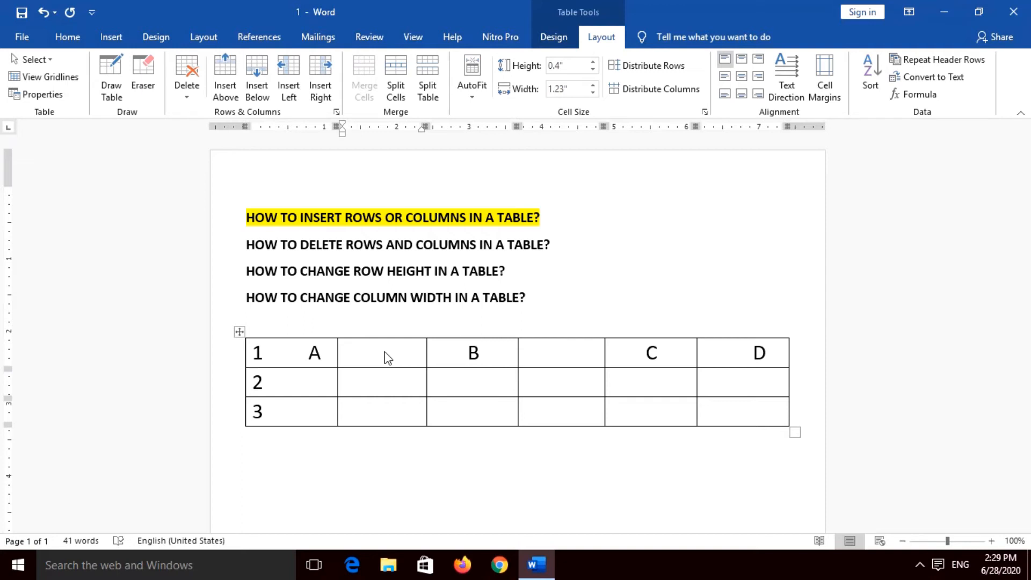
{"action": "key", "text": "ctrl+z"}
{"action": "key", "text": "ctrl+z"}
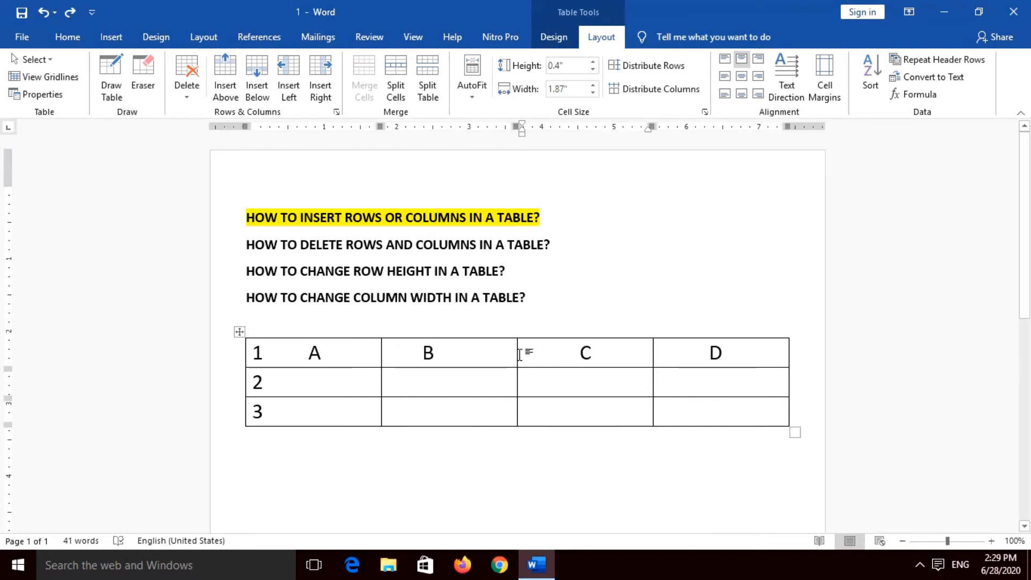
Step: Insert a new column directly to the right of column B and deselect it
{"action": "left_click", "coordinate": [509, 353]}
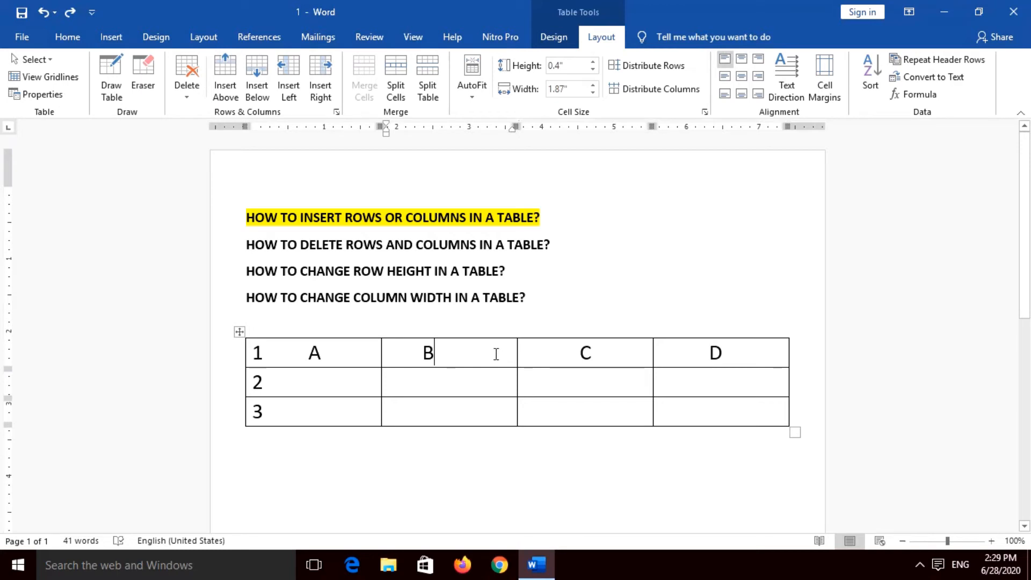
{"action": "left_click", "coordinate": [542, 356]}
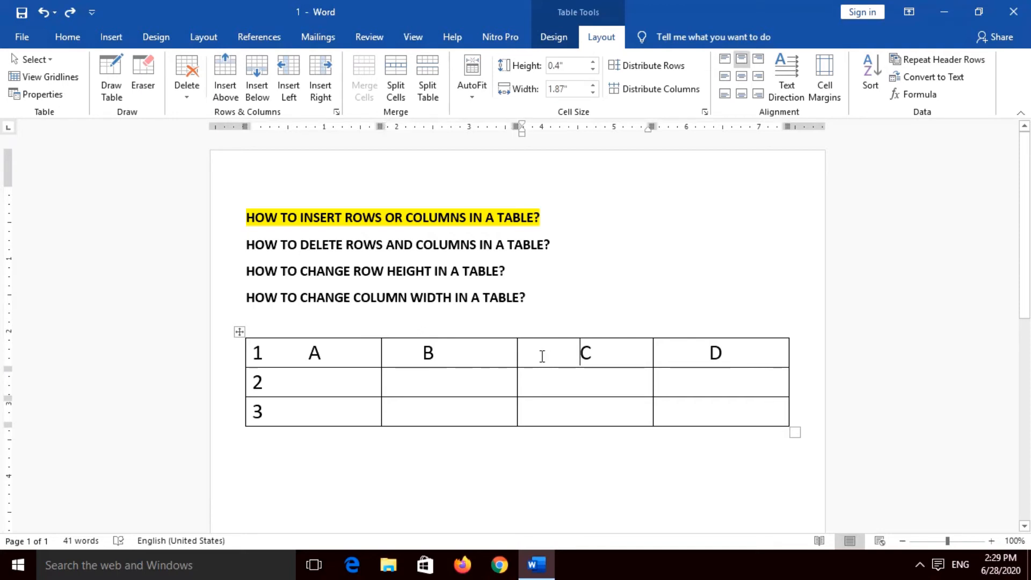
{"action": "left_click", "coordinate": [484, 353]}
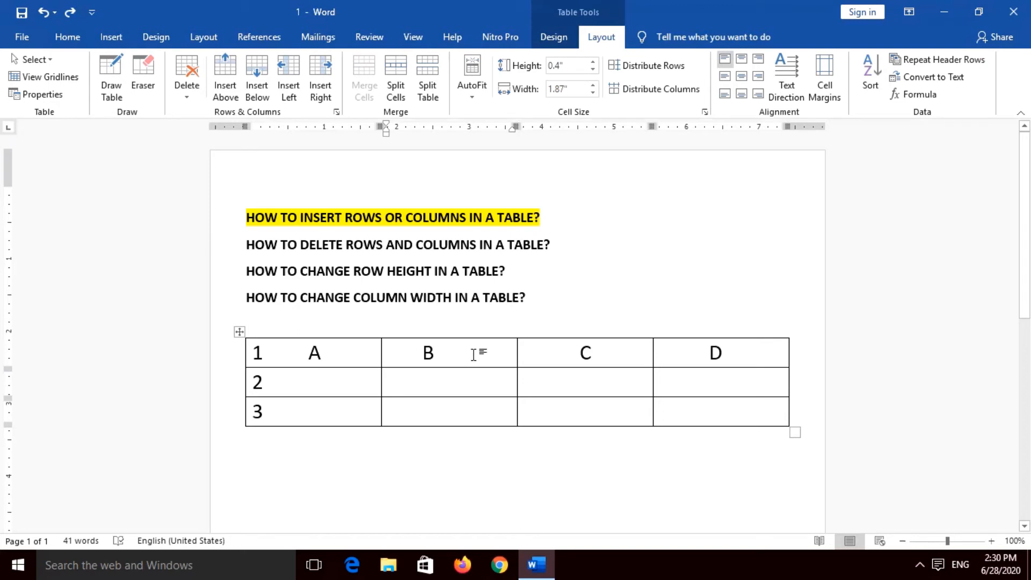
{"action": "right_click", "coordinate": [474, 354]}
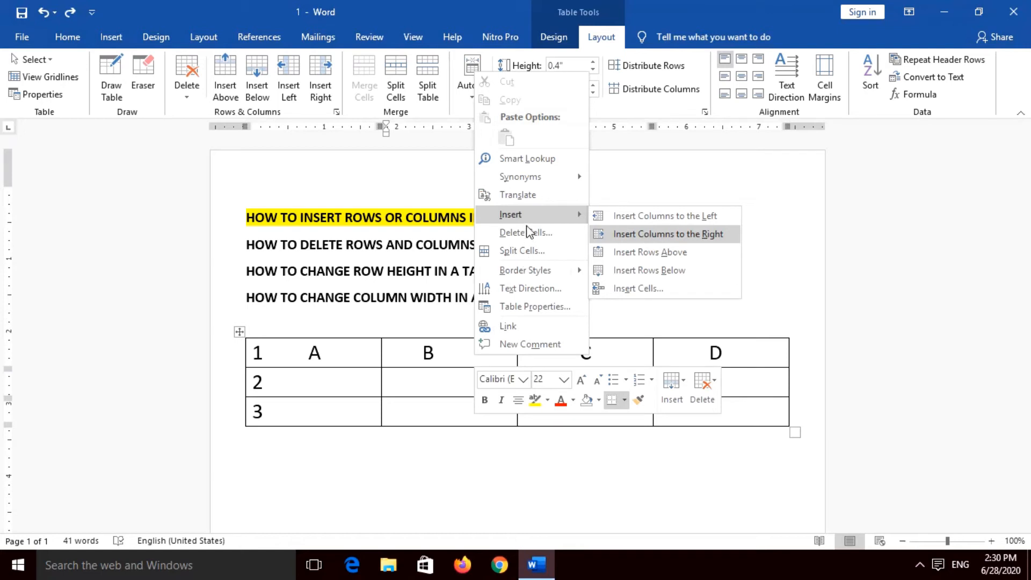
{"action": "left_click", "coordinate": [658, 237]}
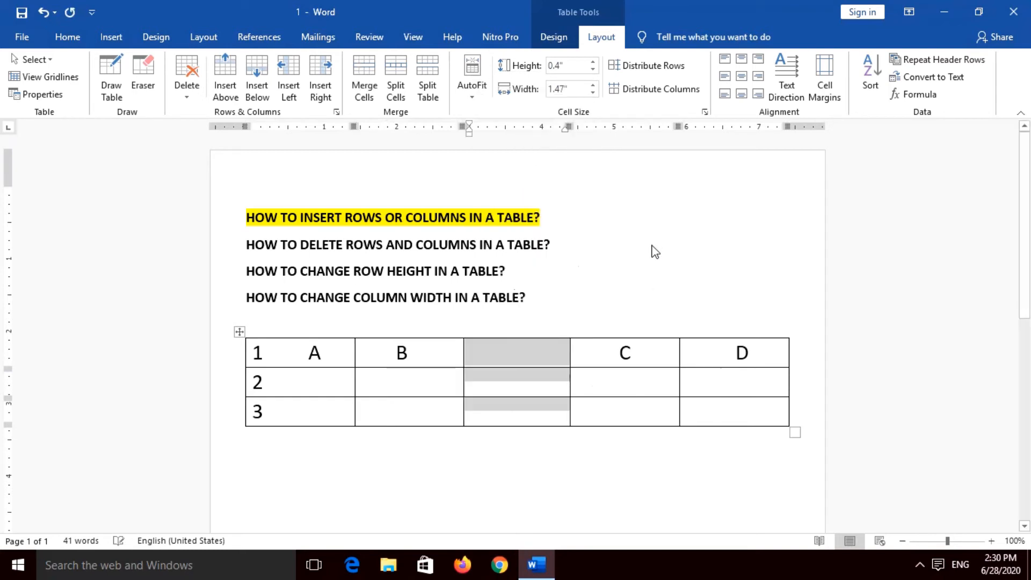
{"action": "left_click", "coordinate": [526, 360]}
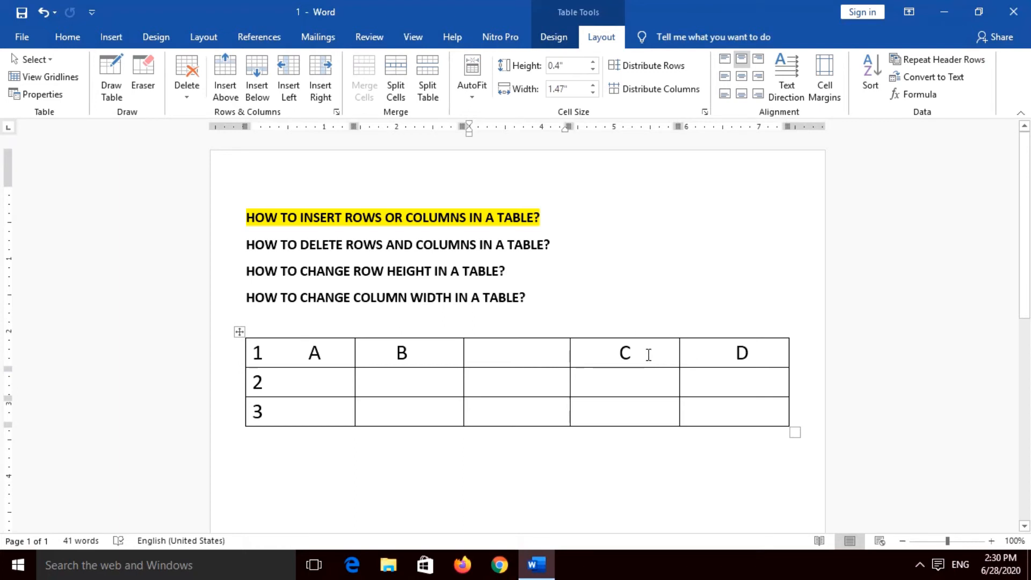
Step: Dismiss the low-battery notice and insert a new column directly to the left of column D
{"action": "left_click", "coordinate": [729, 355]}
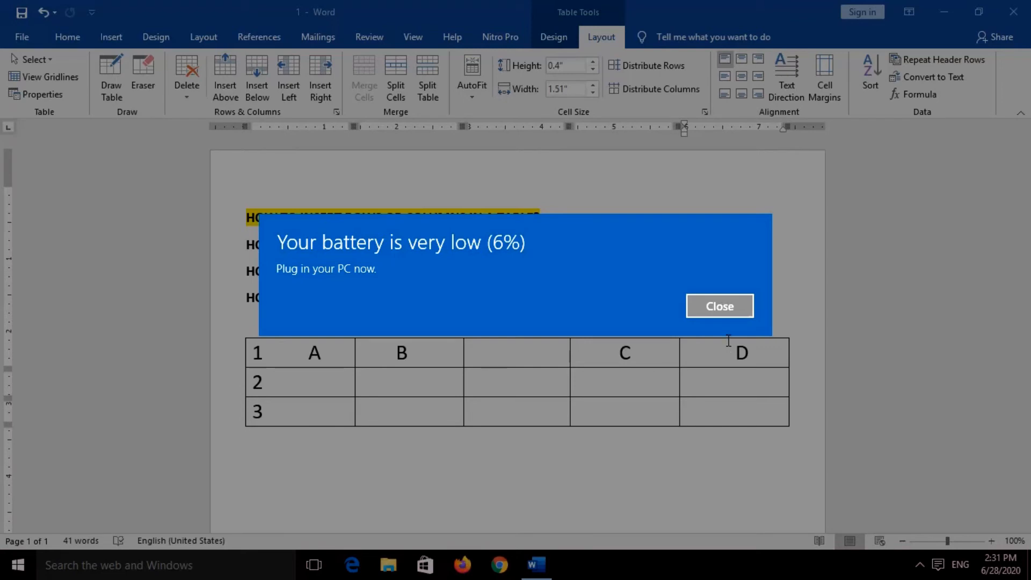
{"action": "left_click", "coordinate": [725, 305]}
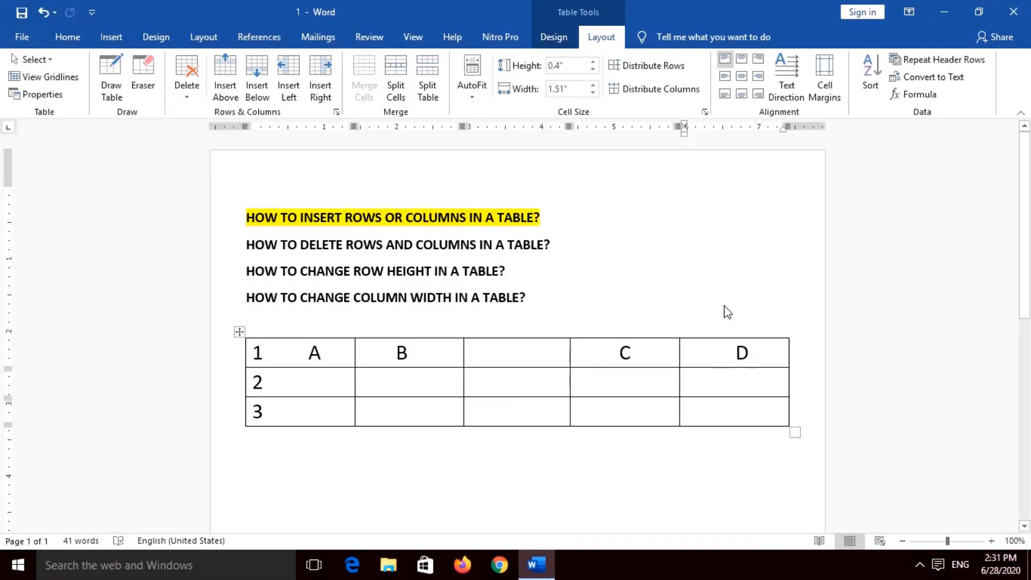
{"action": "right_click", "coordinate": [726, 354]}
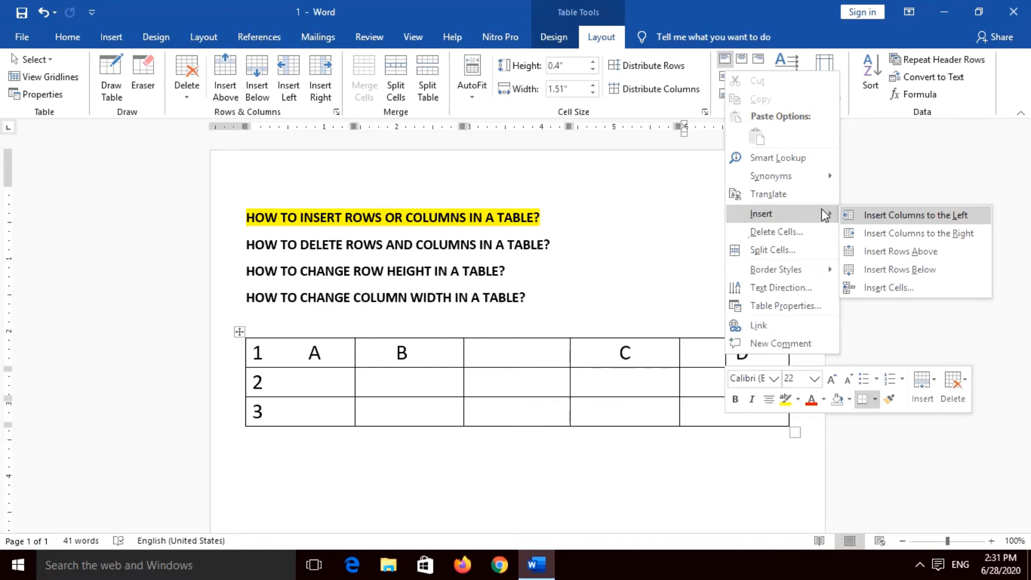
{"action": "left_click", "coordinate": [874, 218]}
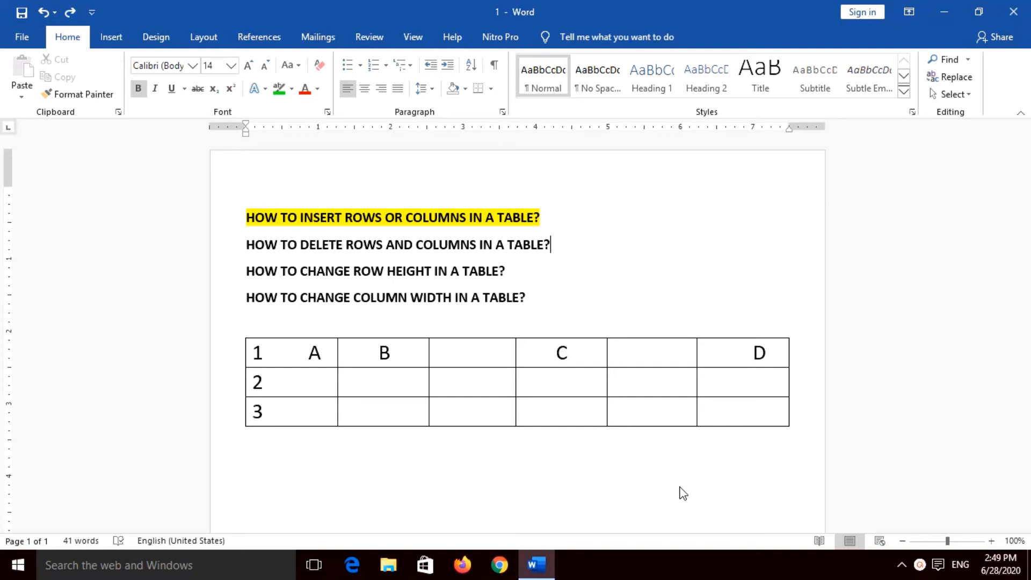
Step: Label the first-row cells after B as C, D, E and F, and move the E to the middle of its cell
{"action": "left_click", "coordinate": [473, 355]}
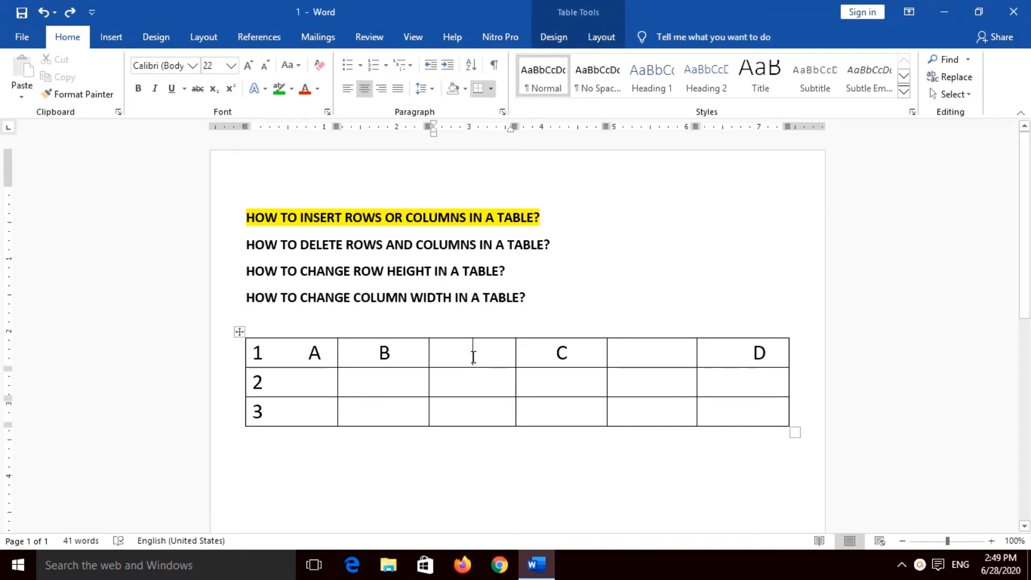
{"action": "type", "text": "C"}
{"action": "double_click", "coordinate": [560, 353]}
{"action": "type", "text": "D"}
{"action": "left_click", "coordinate": [642, 357]}
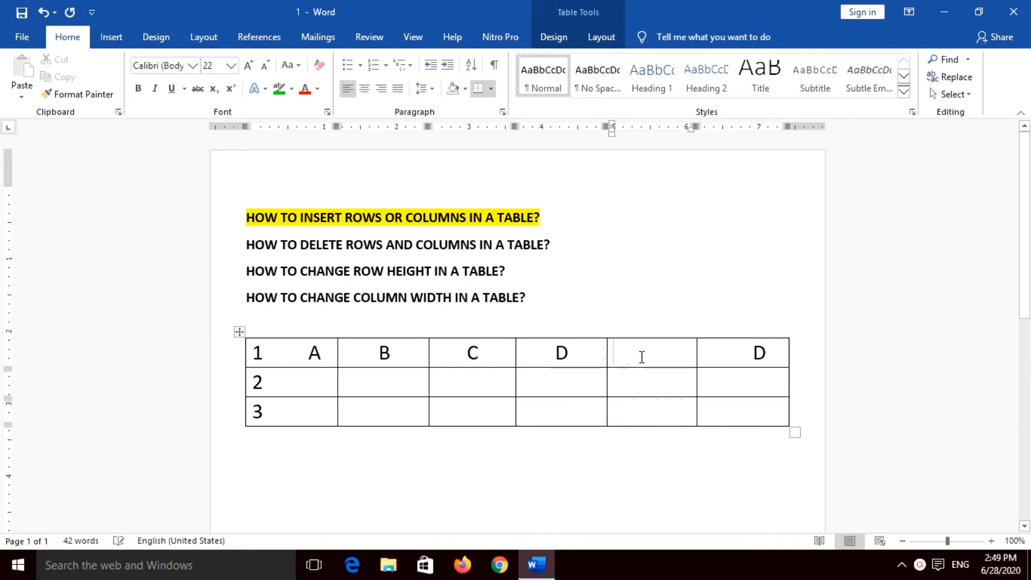
{"action": "type", "text": "E"}
{"action": "double_click", "coordinate": [772, 352]}
{"action": "type", "text": "F"}
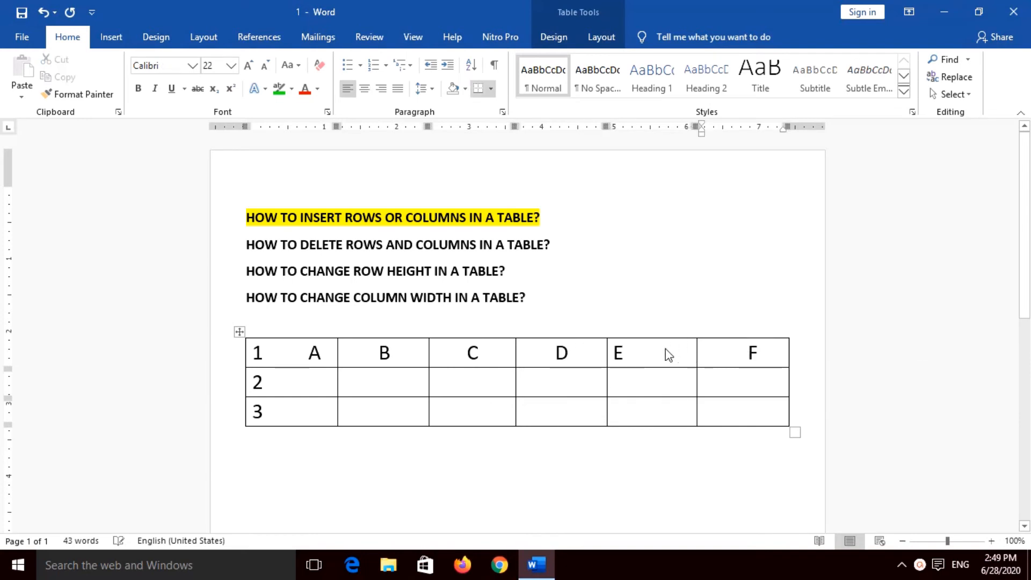
{"action": "left_click", "coordinate": [616, 351]}
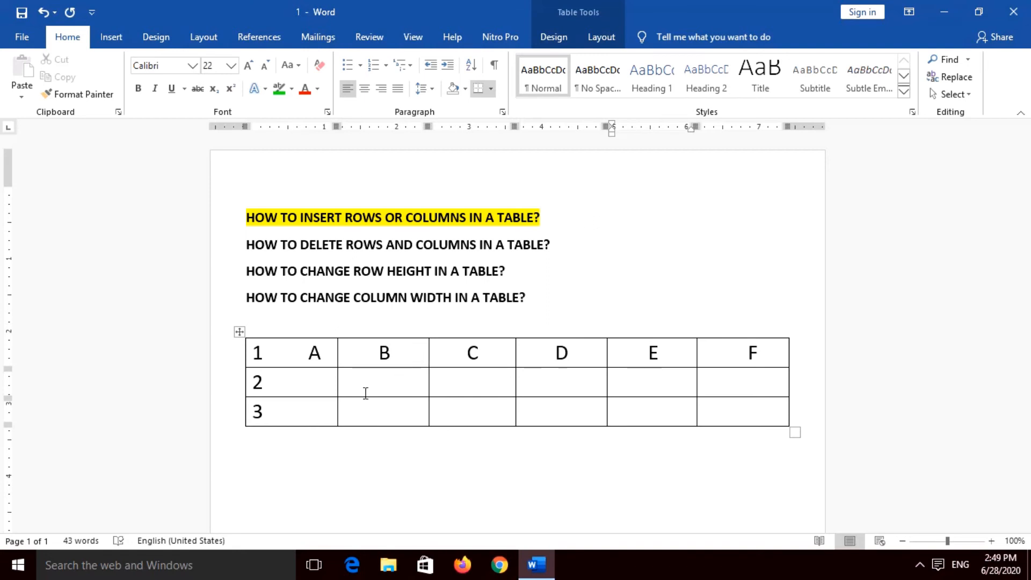
Step: Delete the entire table row numbered 3
{"action": "left_click", "coordinate": [310, 412]}
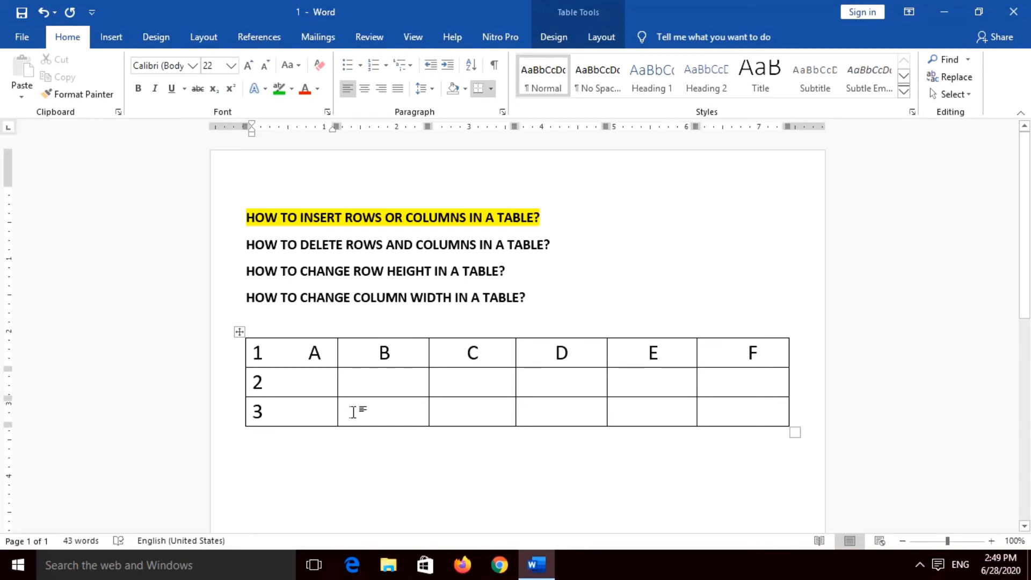
{"action": "left_click", "coordinate": [346, 412]}
{"action": "left_click", "coordinate": [300, 414]}
{"action": "left_click", "coordinate": [394, 407]}
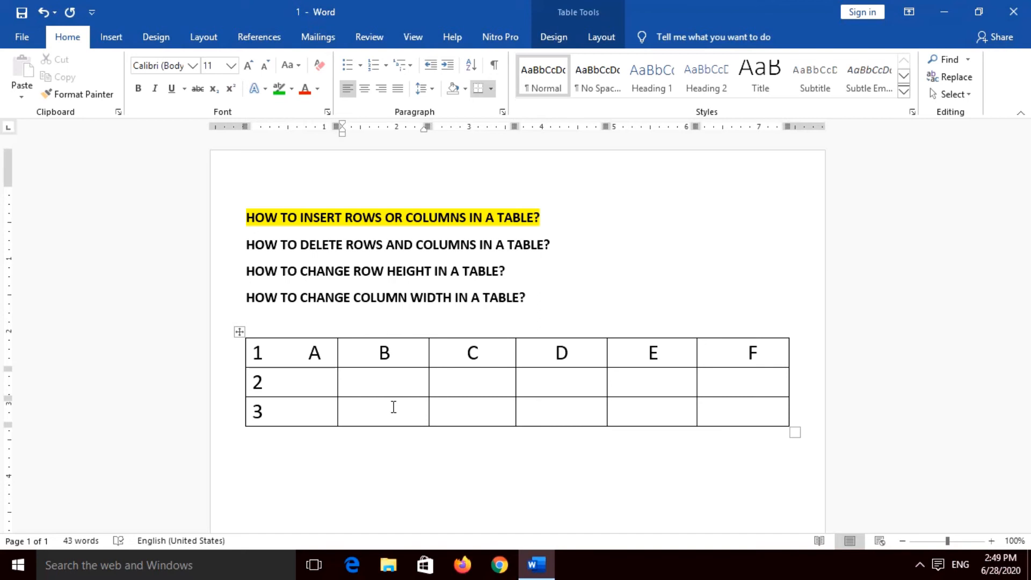
{"action": "left_click", "coordinate": [588, 39]}
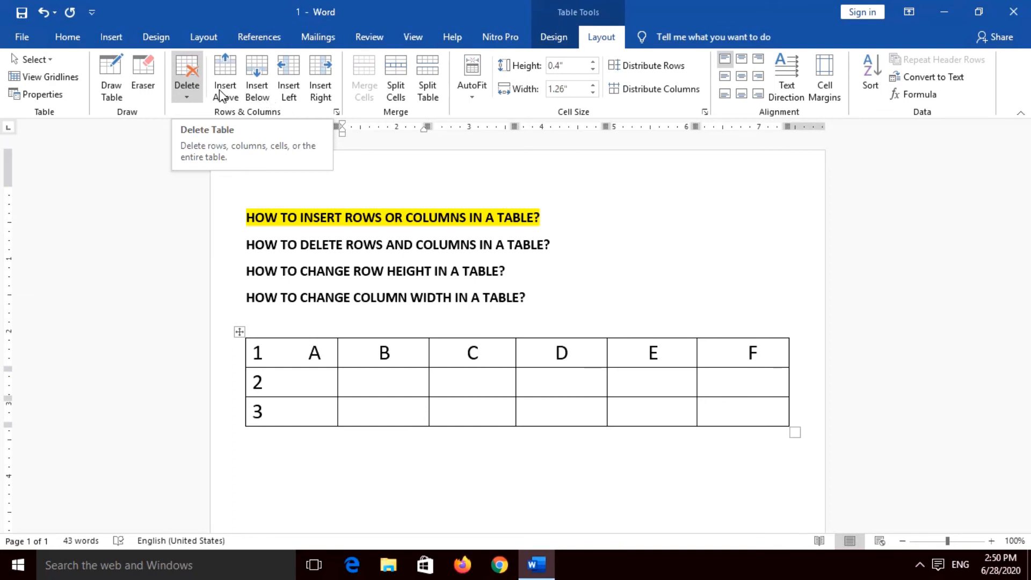
{"action": "left_click", "coordinate": [188, 99]}
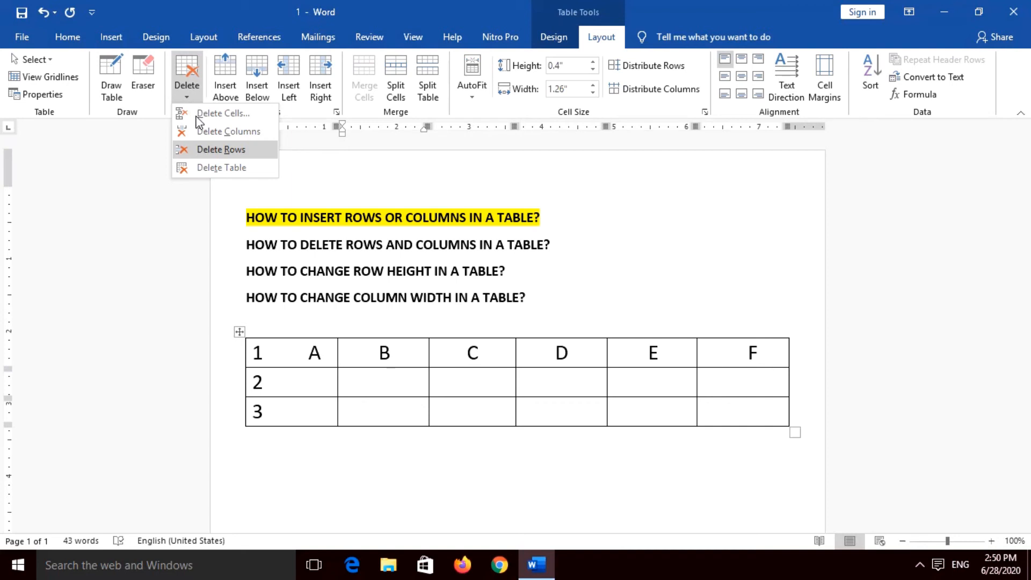
{"action": "left_click", "coordinate": [223, 150]}
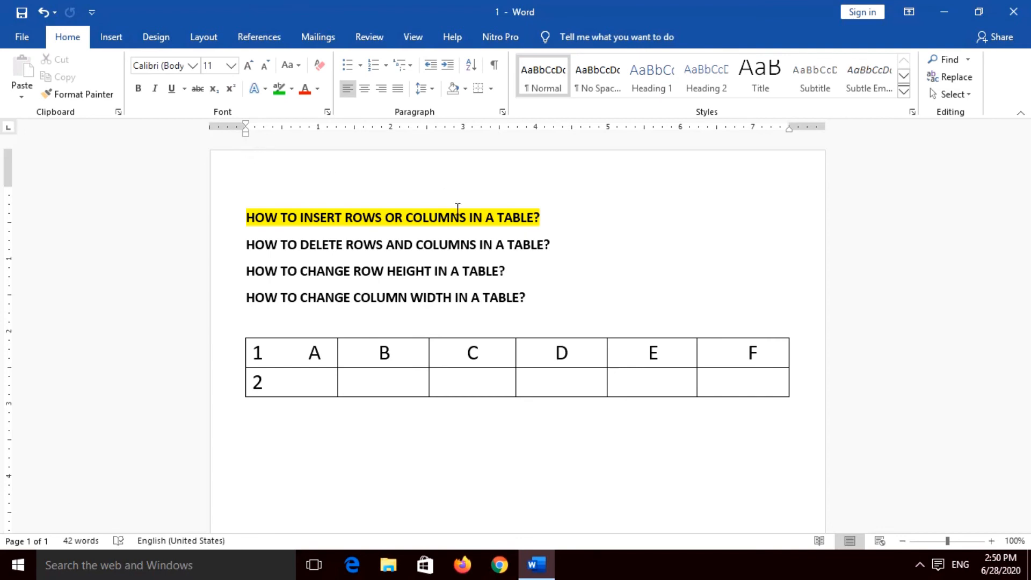
Step: Delete column C from the table
{"action": "left_click_drag", "start_coordinate": [484, 344], "coordinate": [489, 380]}
{"action": "left_click", "coordinate": [497, 356]}
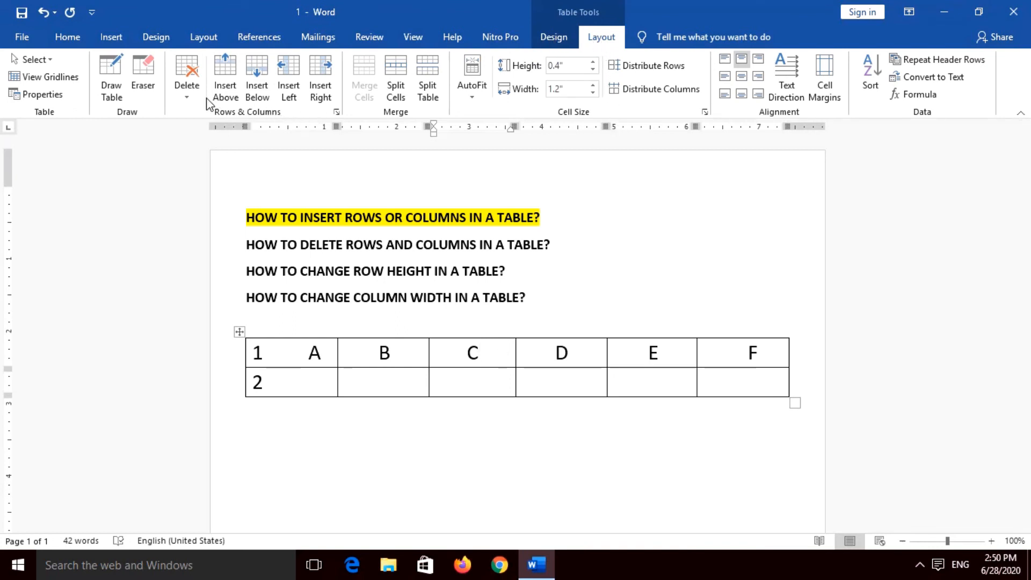
{"action": "left_click", "coordinate": [189, 95]}
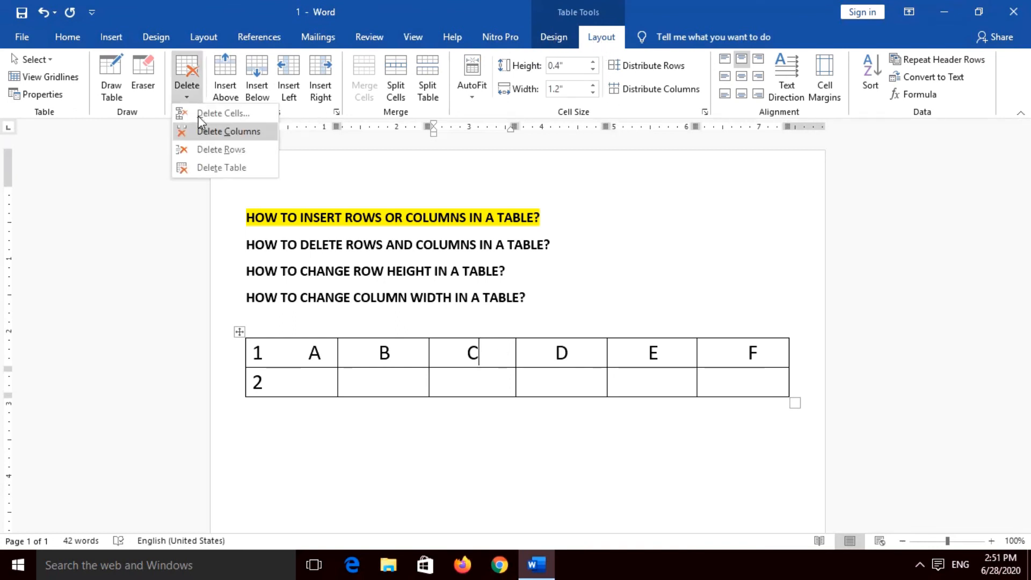
{"action": "left_click", "coordinate": [202, 130]}
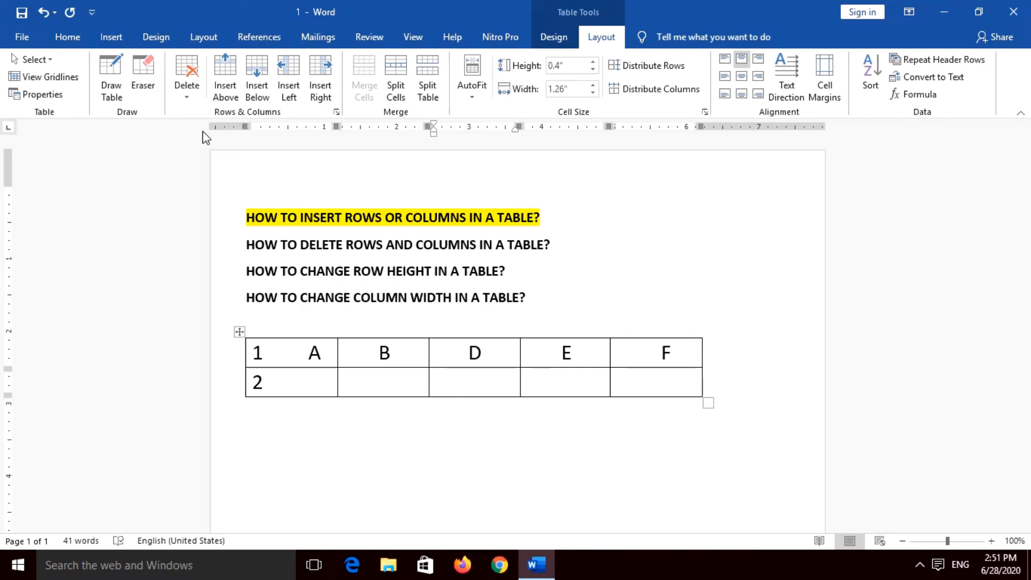
Step: Undo the deletions of column C and row 3, and move the cursor out of the table
{"action": "key", "text": "ctrl+z"}
{"action": "key", "text": "ctrl+z"}
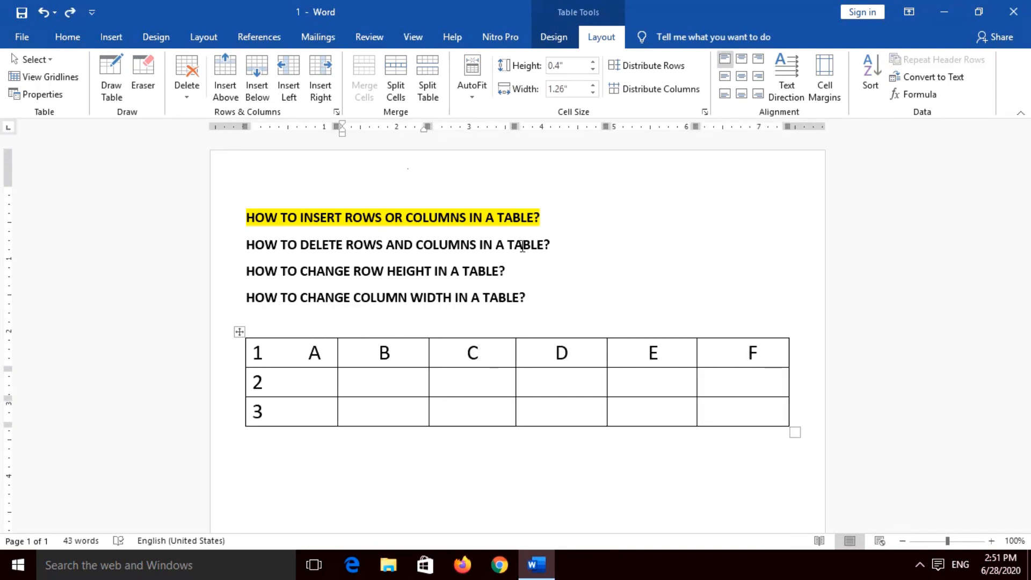
{"action": "left_click", "coordinate": [543, 294]}
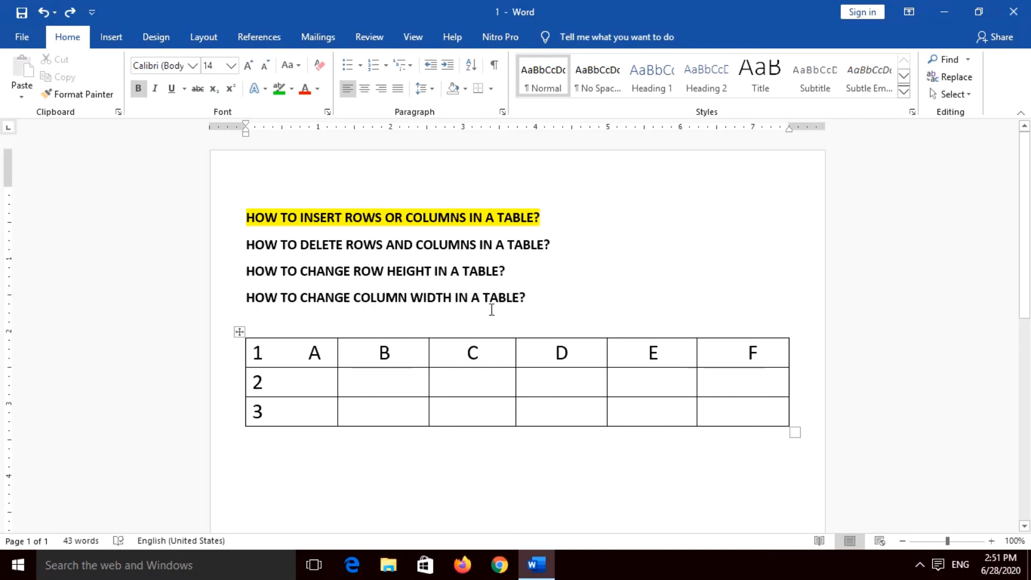
Step: Delete the table row numbered 2 using Delete Cells with the Delete entire row option
{"action": "left_click", "coordinate": [302, 384]}
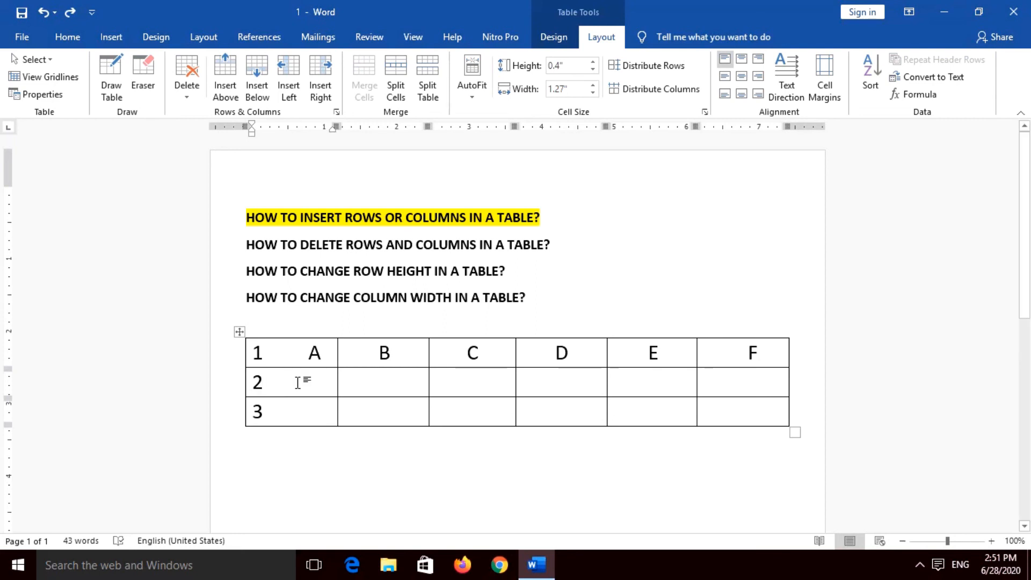
{"action": "right_click", "coordinate": [298, 383]}
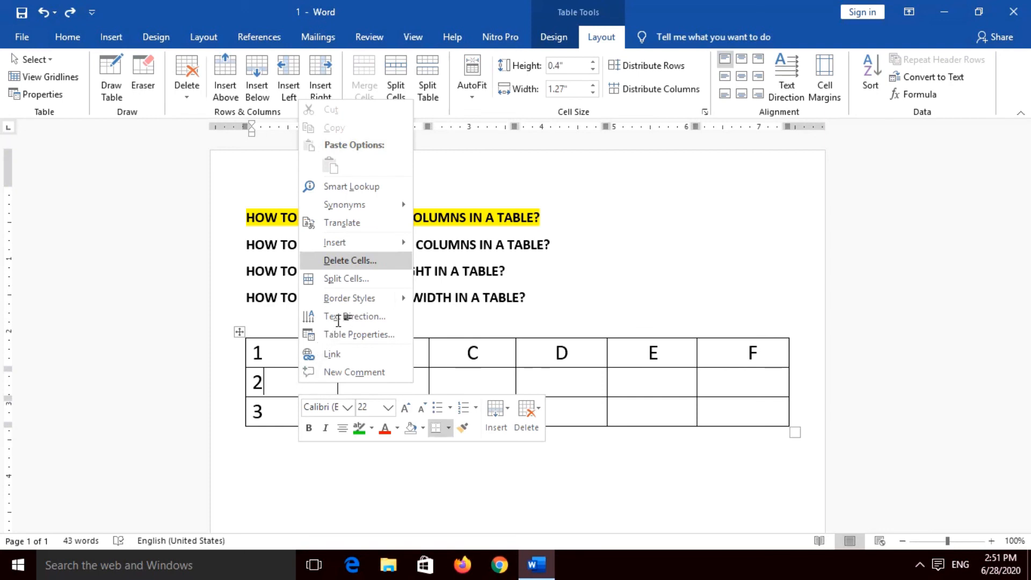
{"action": "left_click", "coordinate": [370, 264]}
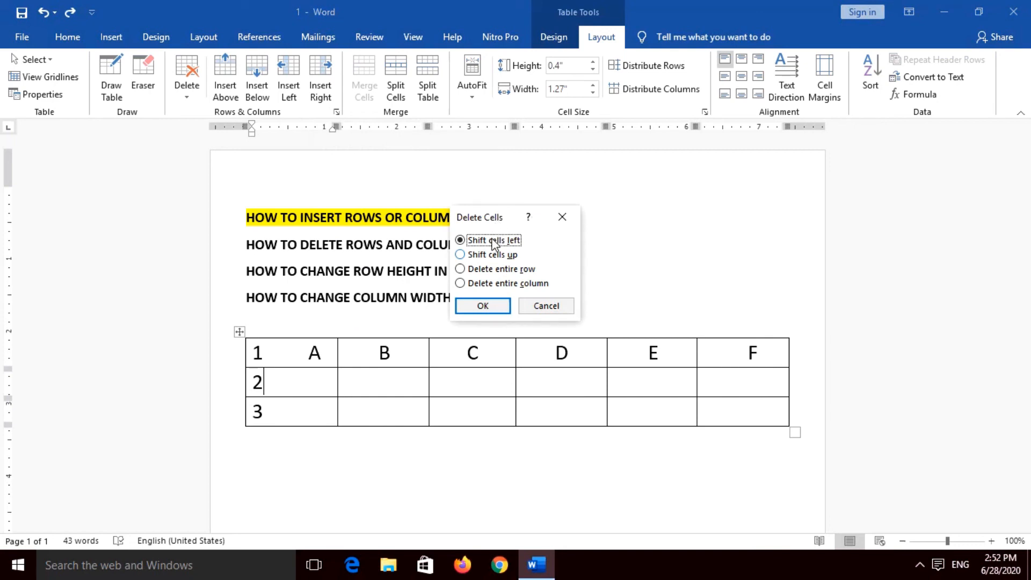
{"action": "left_click", "coordinate": [492, 272]}
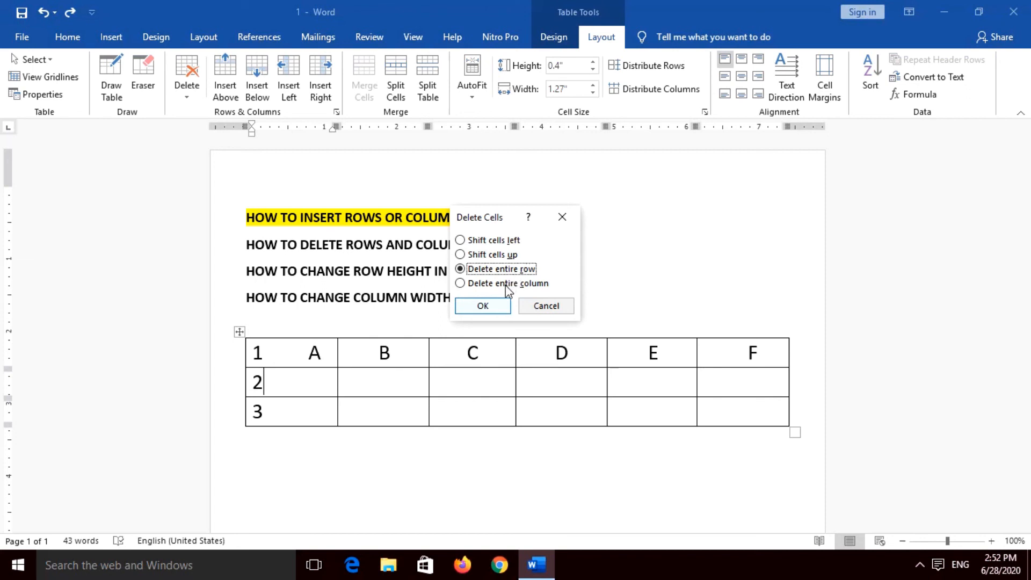
{"action": "left_click", "coordinate": [492, 310]}
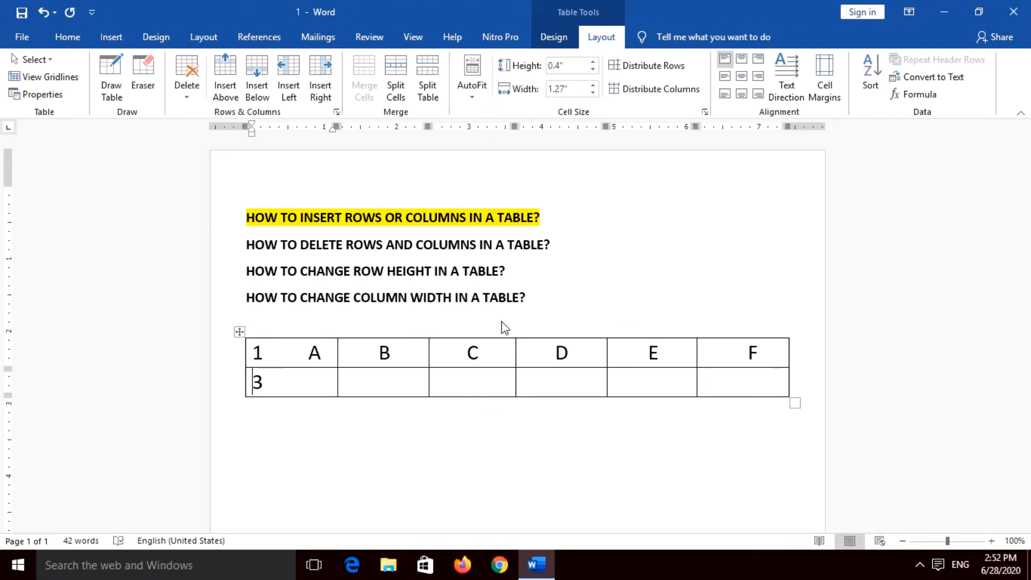
Step: Start Delete Cells from the D cell and choose the Delete entire column option
{"action": "left_click", "coordinate": [543, 352]}
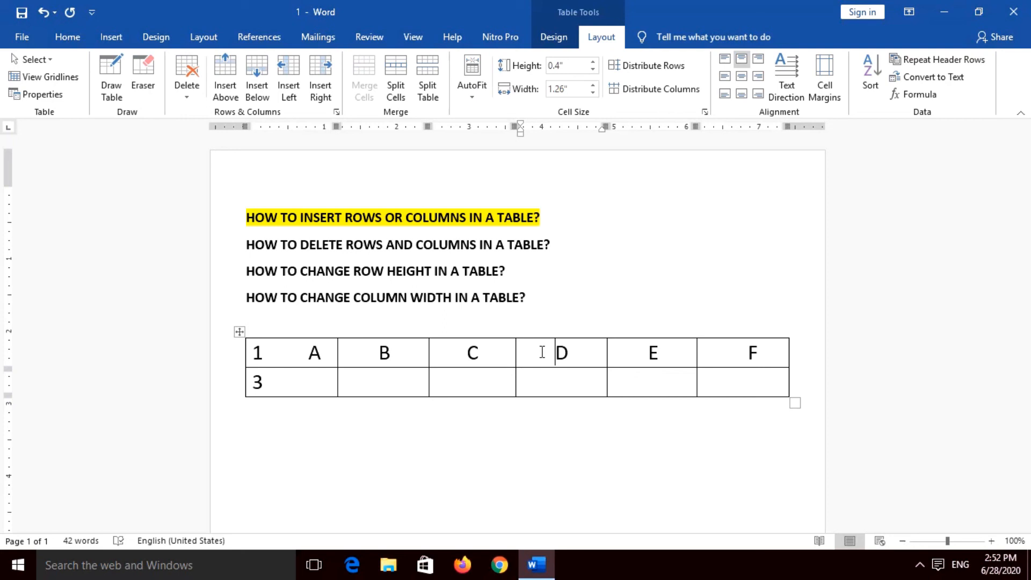
{"action": "right_click", "coordinate": [543, 353]}
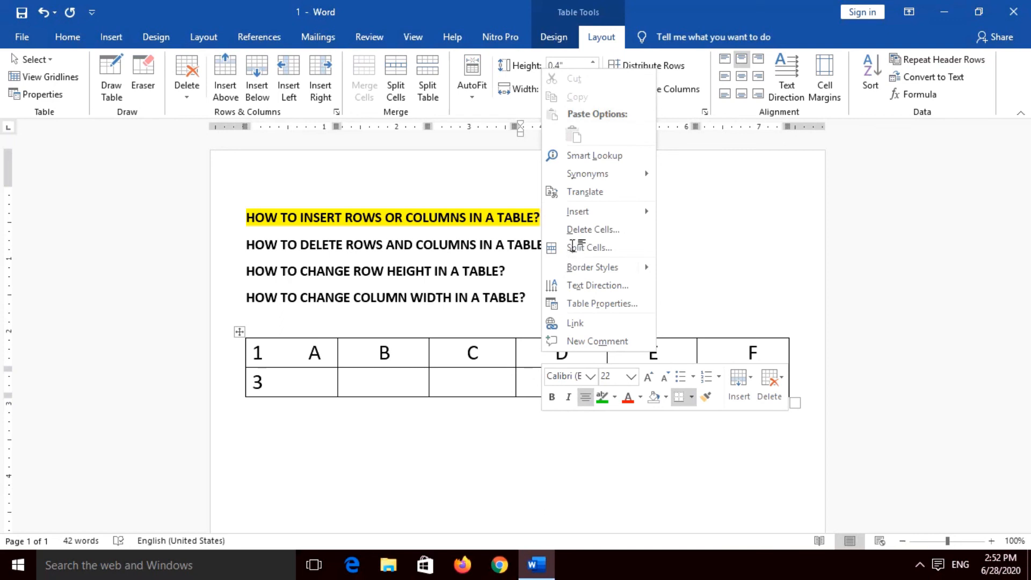
{"action": "left_click", "coordinate": [573, 231]}
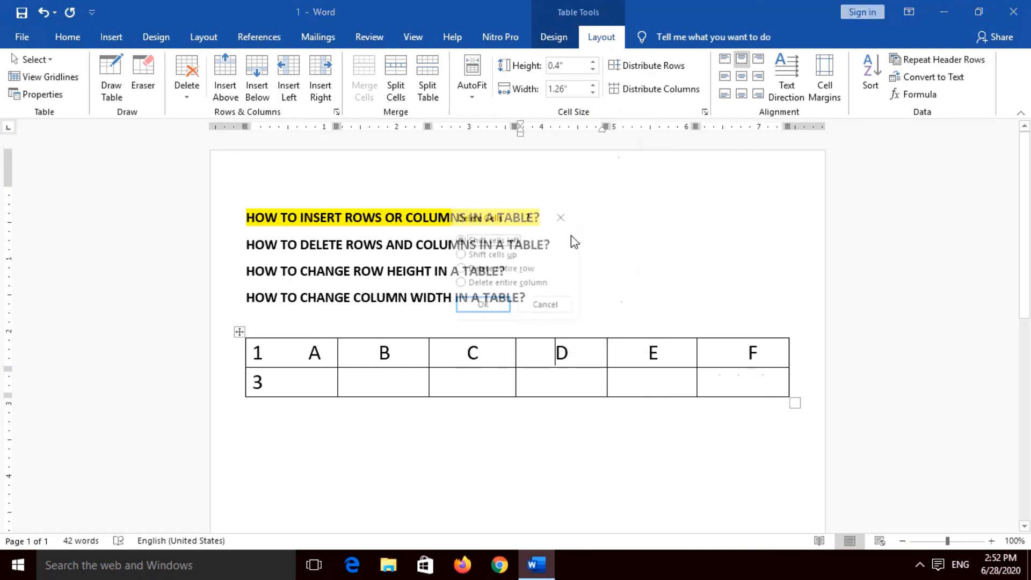
{"action": "left_click", "coordinate": [514, 270]}
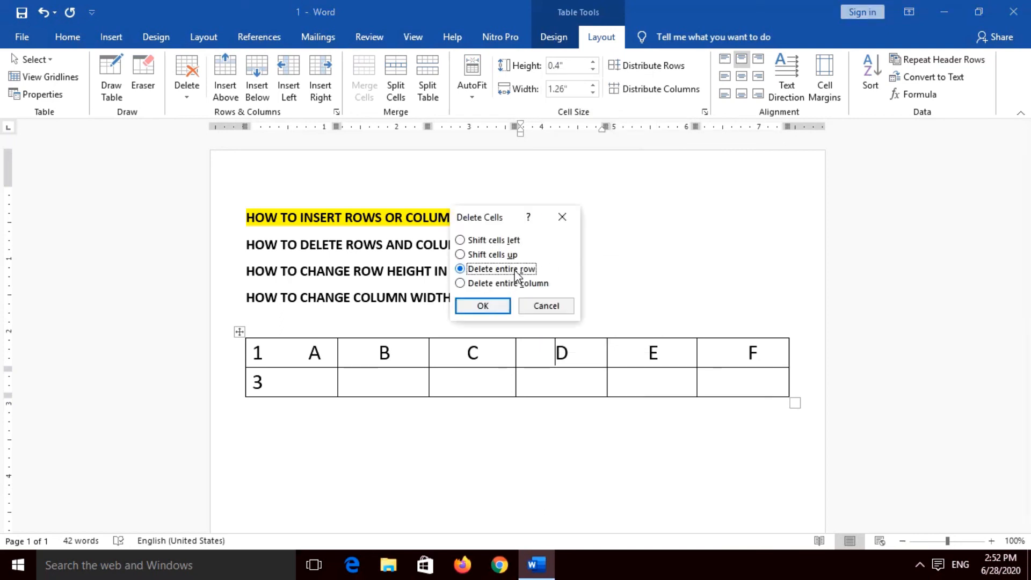
{"action": "left_click", "coordinate": [486, 287]}
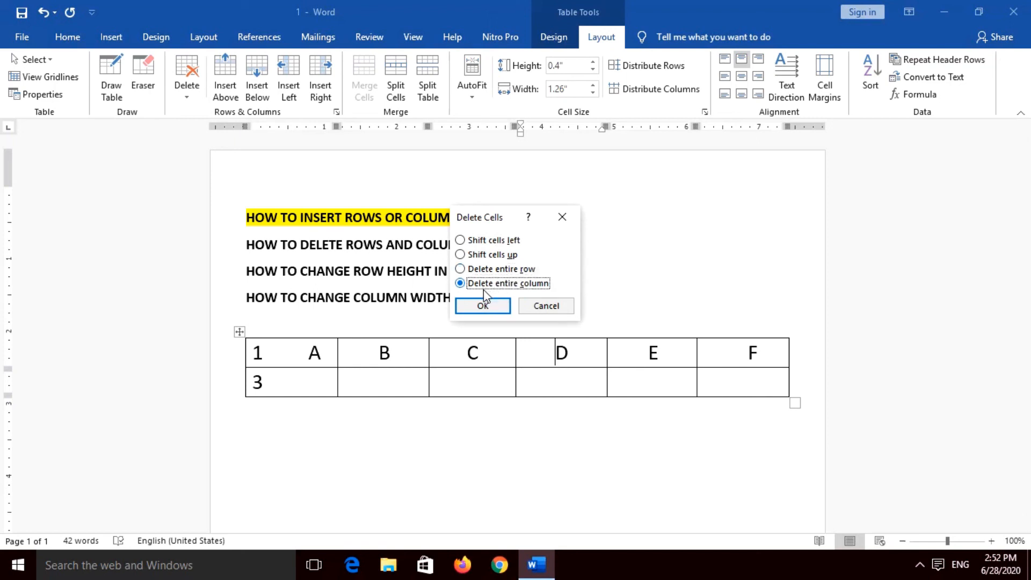